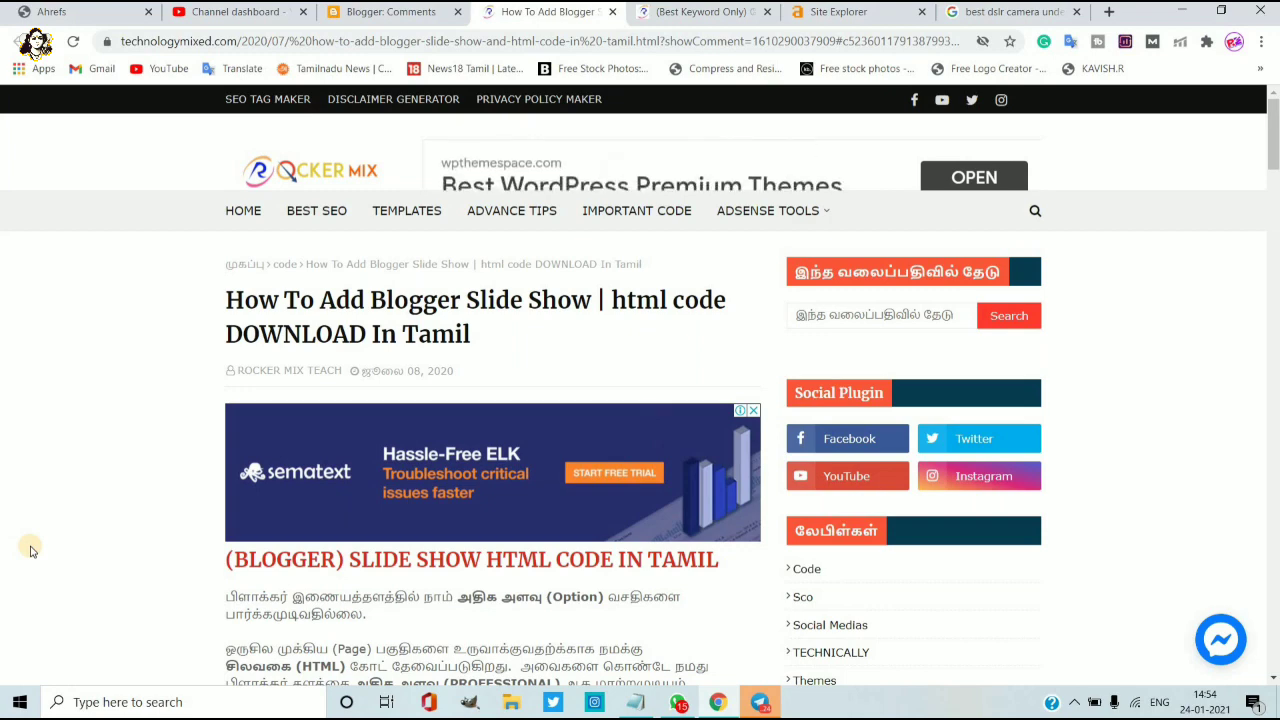
Step: Read through the Blogger slide show article down to its in-text DOWNLOAD and SLIDER links
scroll(30, 550, down, 2)
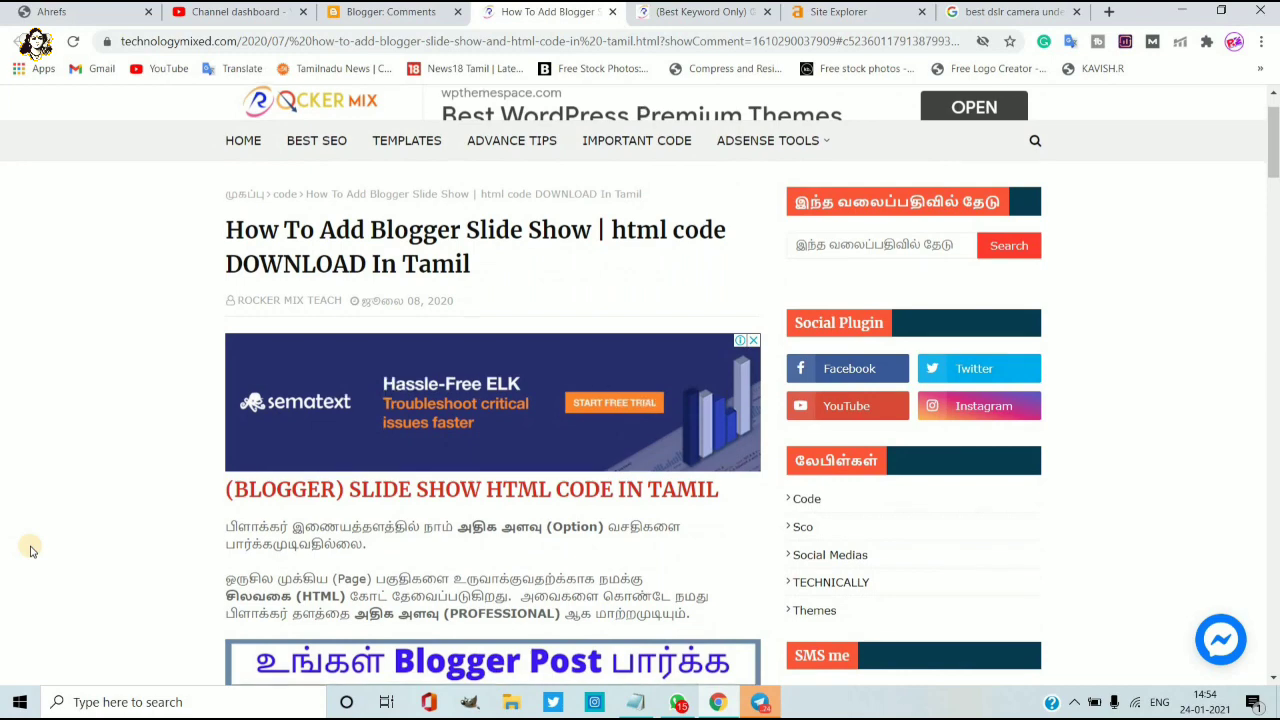
scroll(30, 550, down, 4)
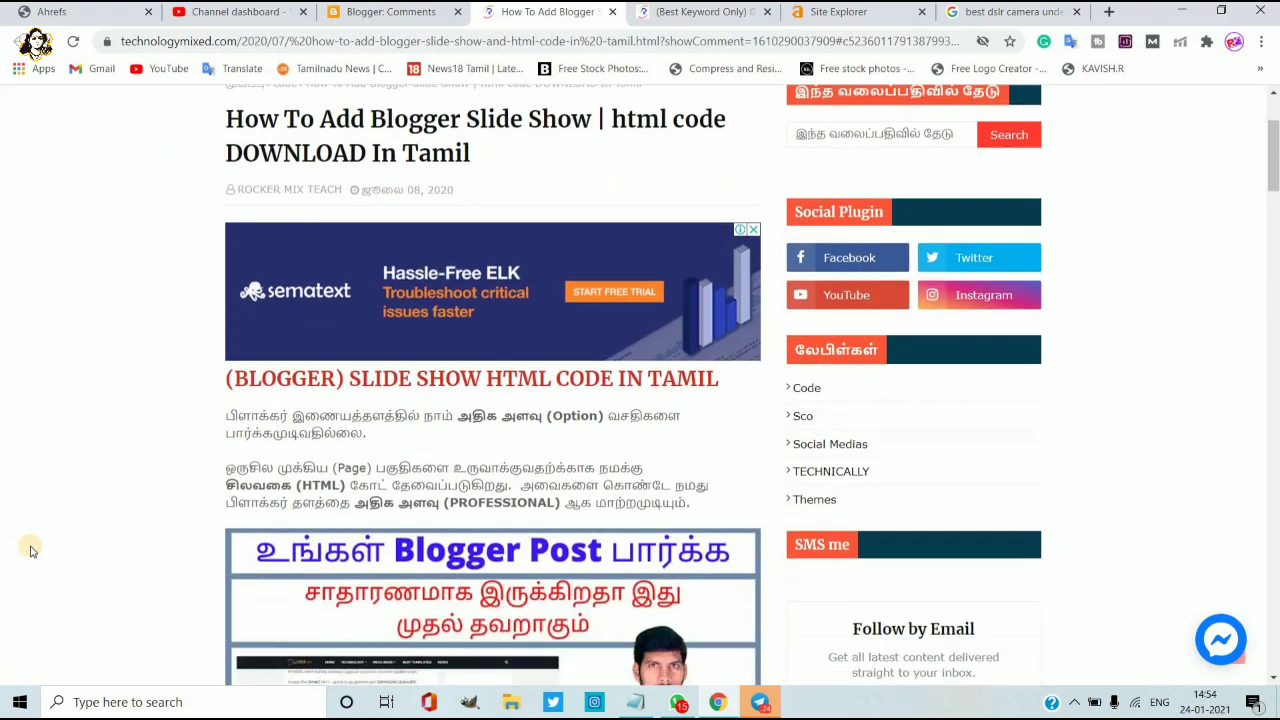
scroll(30, 550, down, 3)
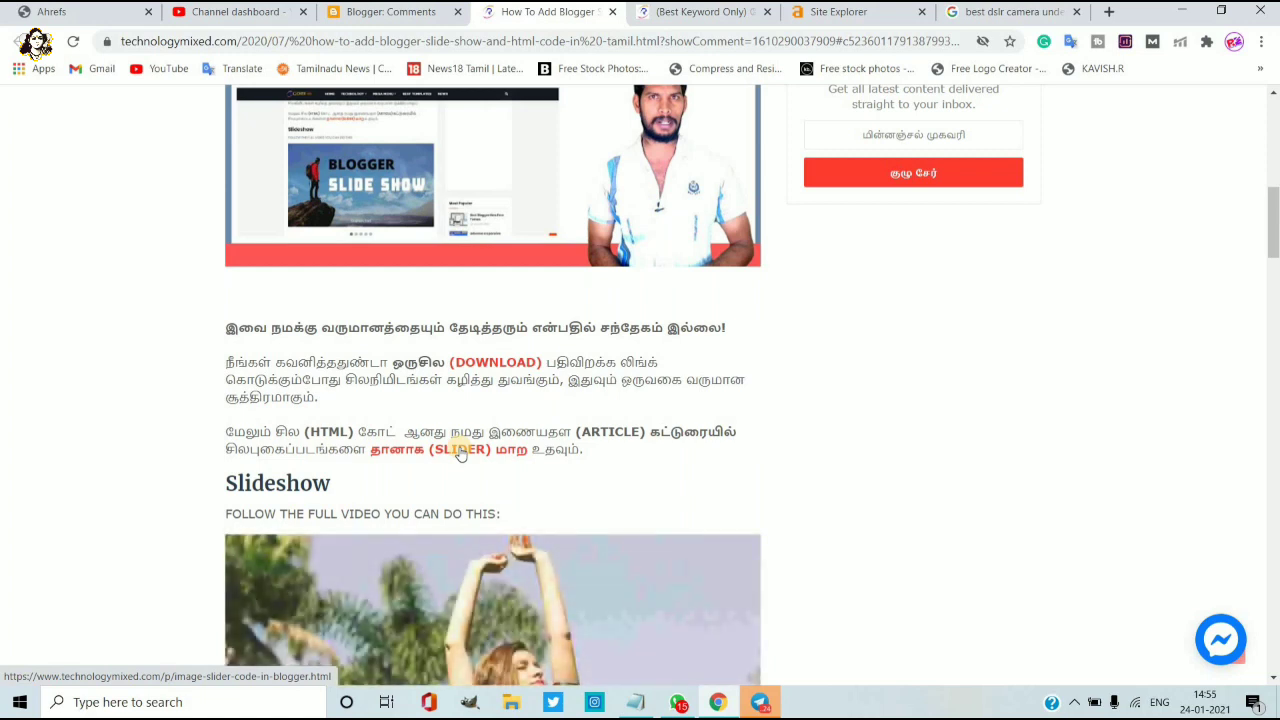
Step: Switch to Notepad and highlight the second example link, including its rel="nofollw" attribute
click(640, 706)
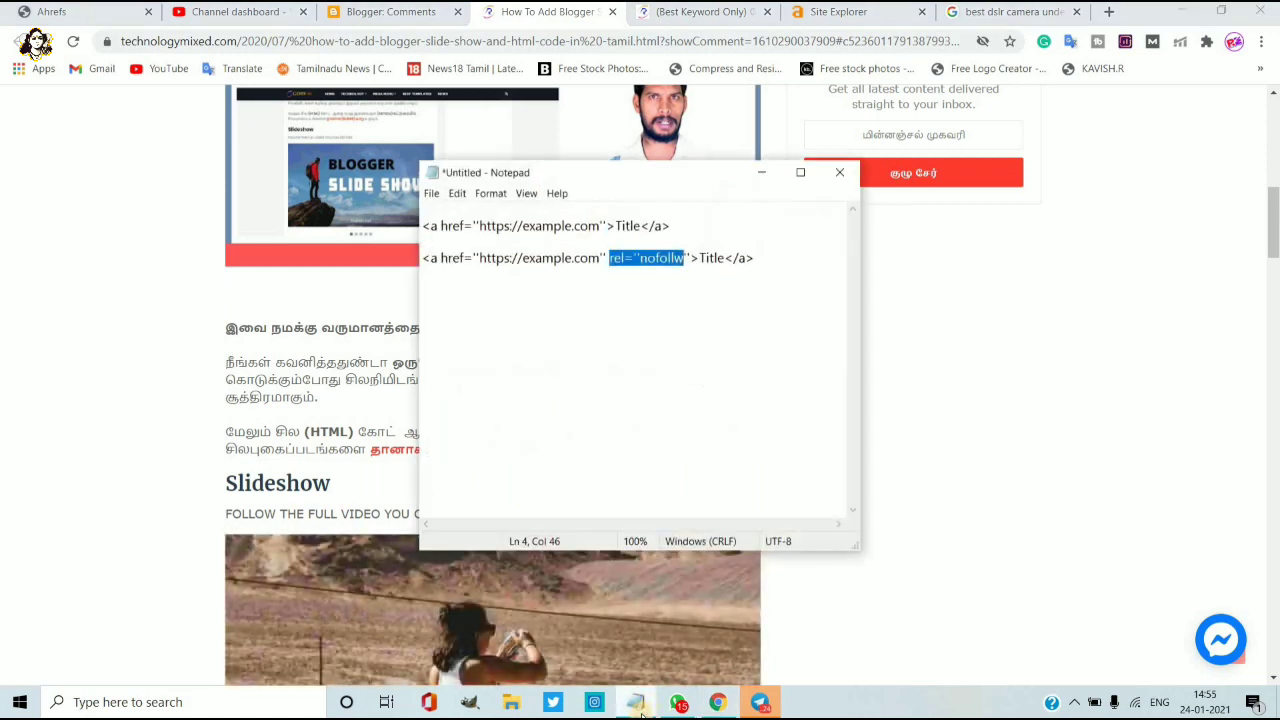
click(766, 258)
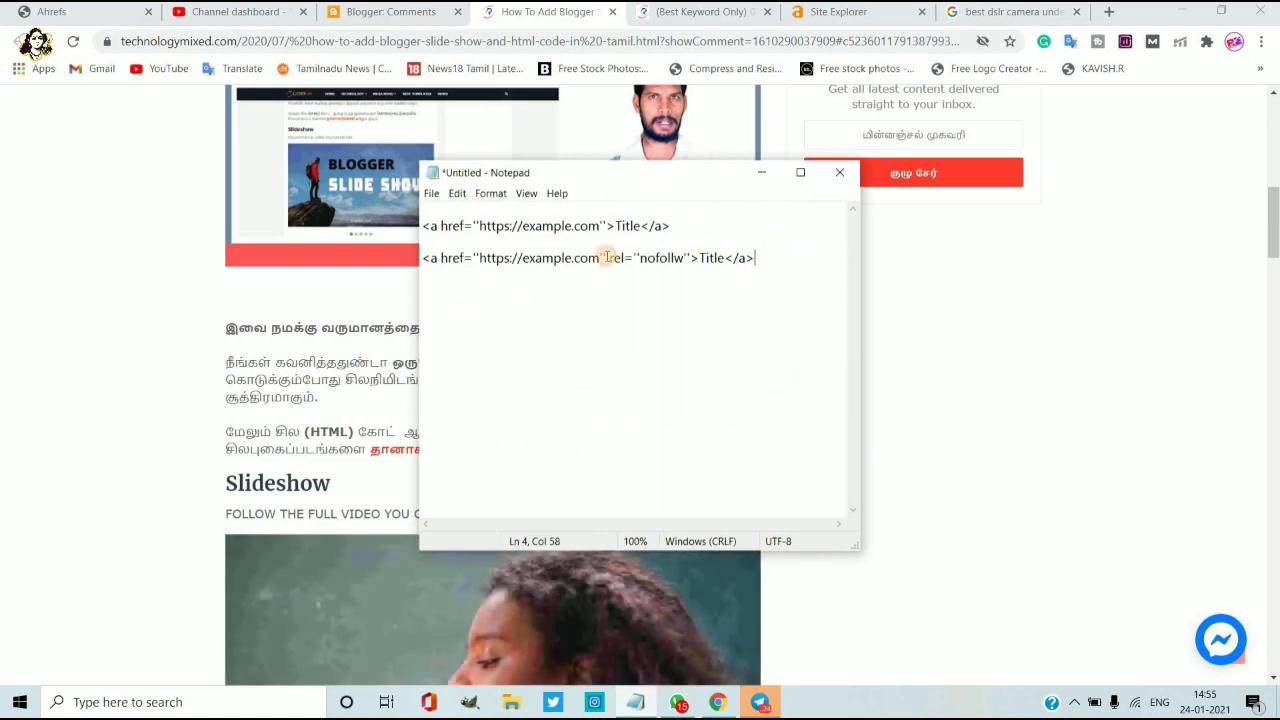
drag(607, 257, 422, 257)
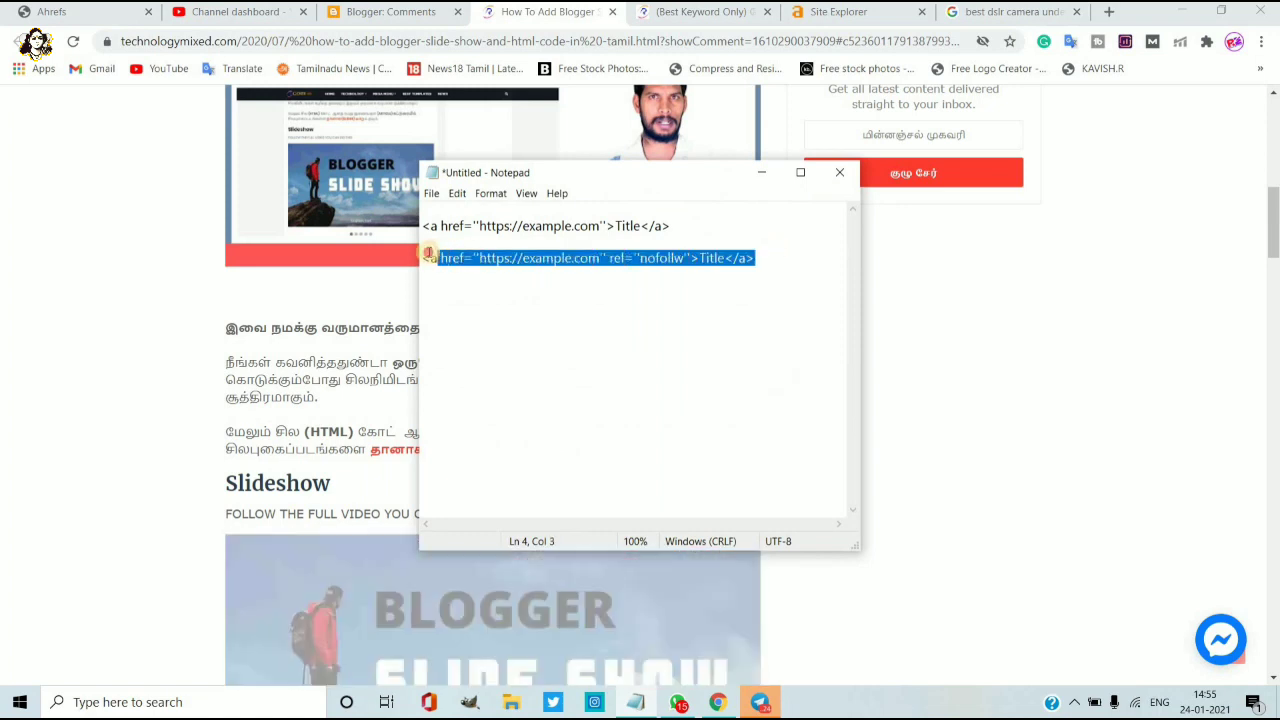
click(542, 303)
click(606, 258)
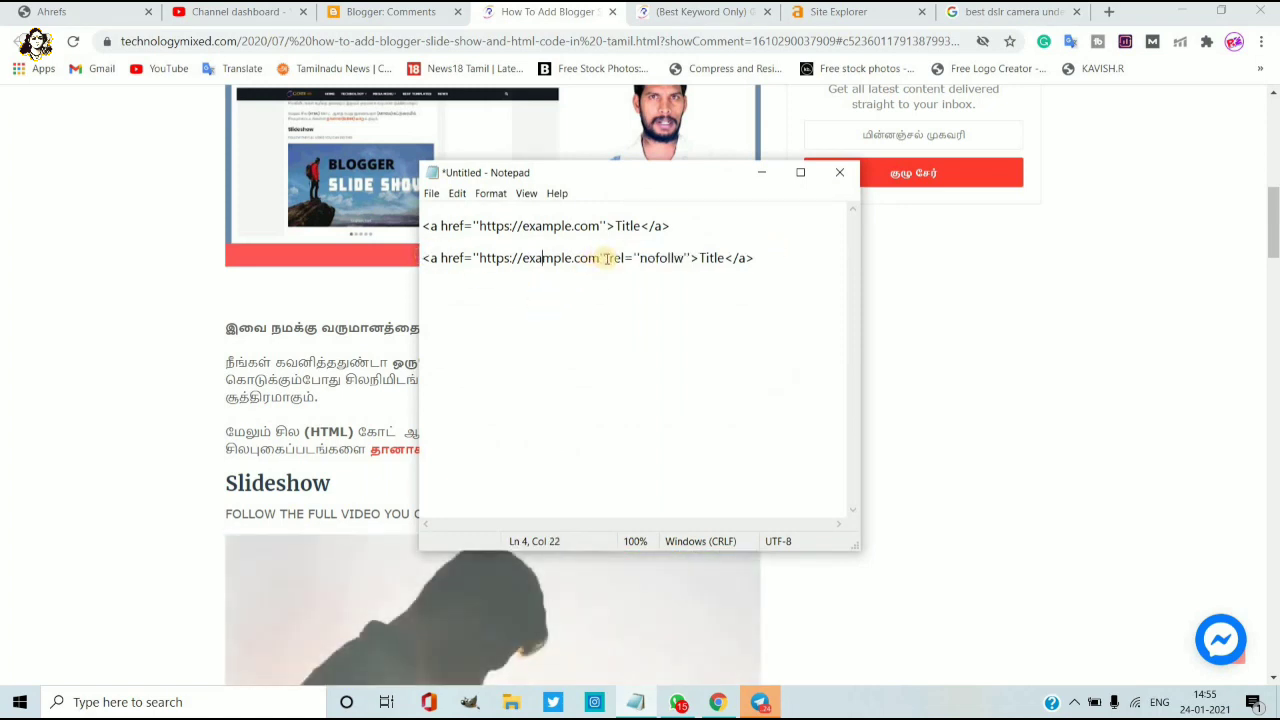
shift+click(684, 258)
click(675, 222)
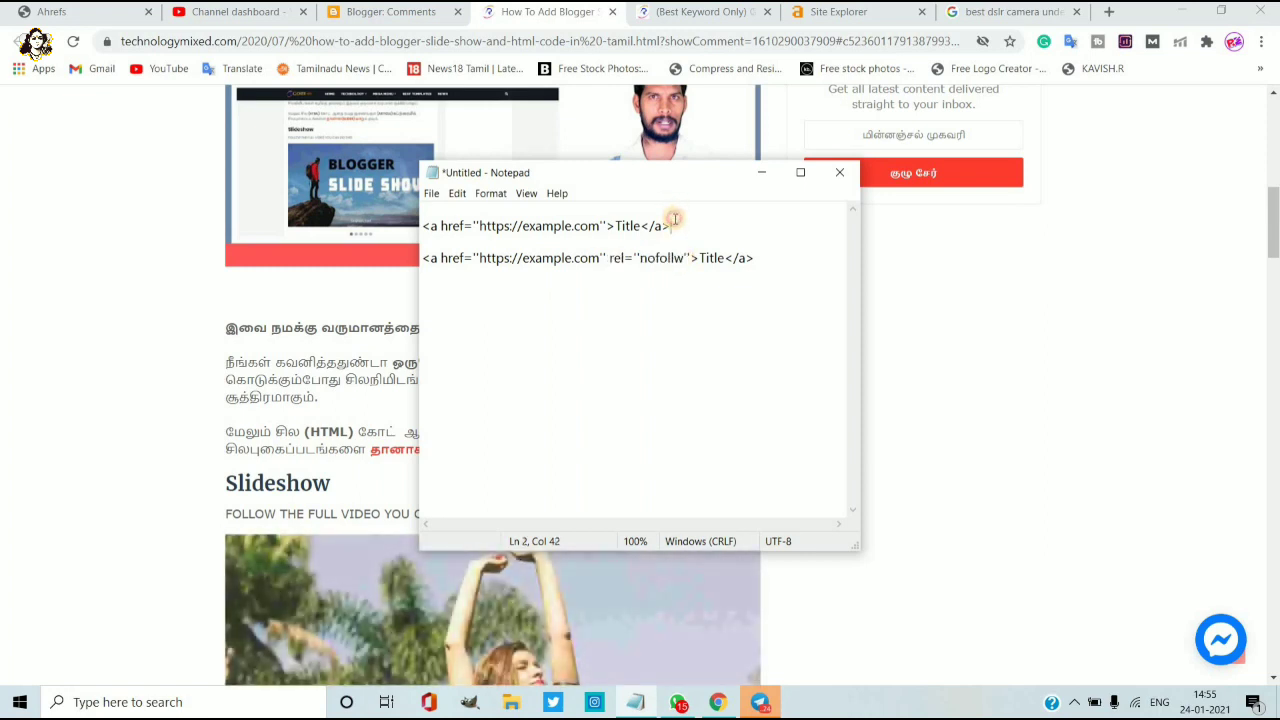
Step: Compare the plain example link with the rel="nofollw" example by highlighting each line, and return to the article in the browser
drag(675, 222, 486, 209)
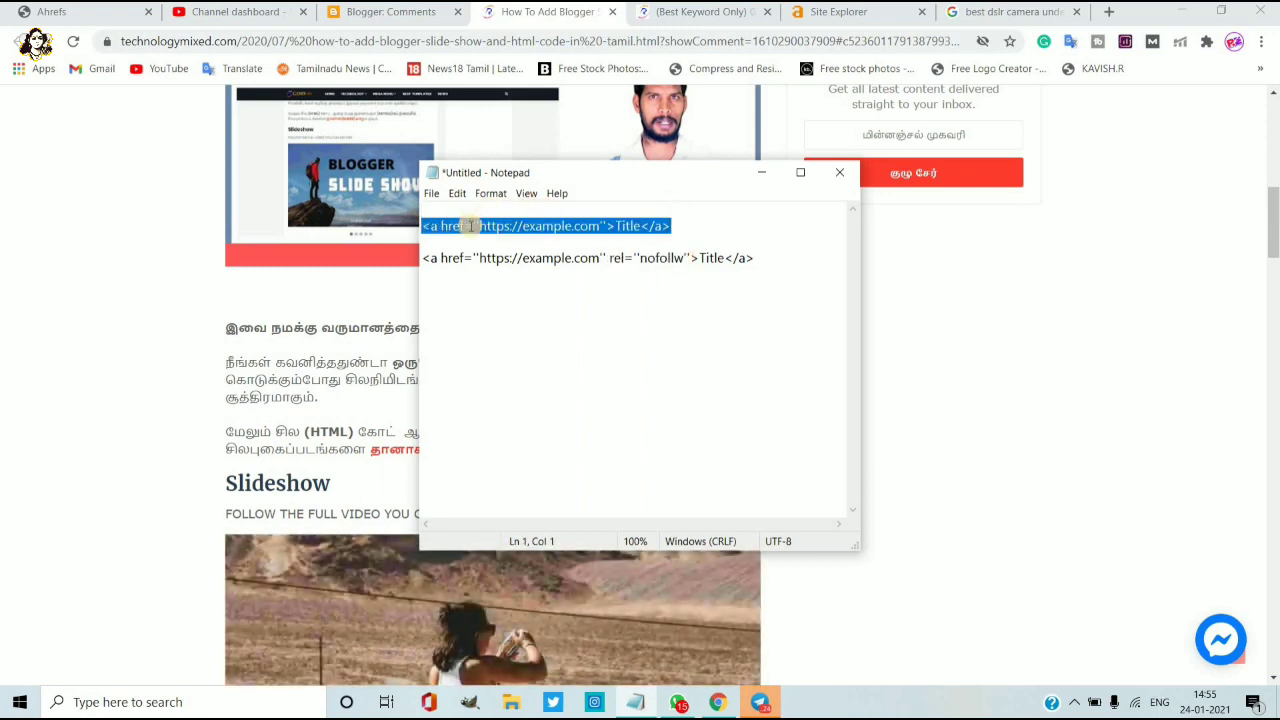
click(470, 226)
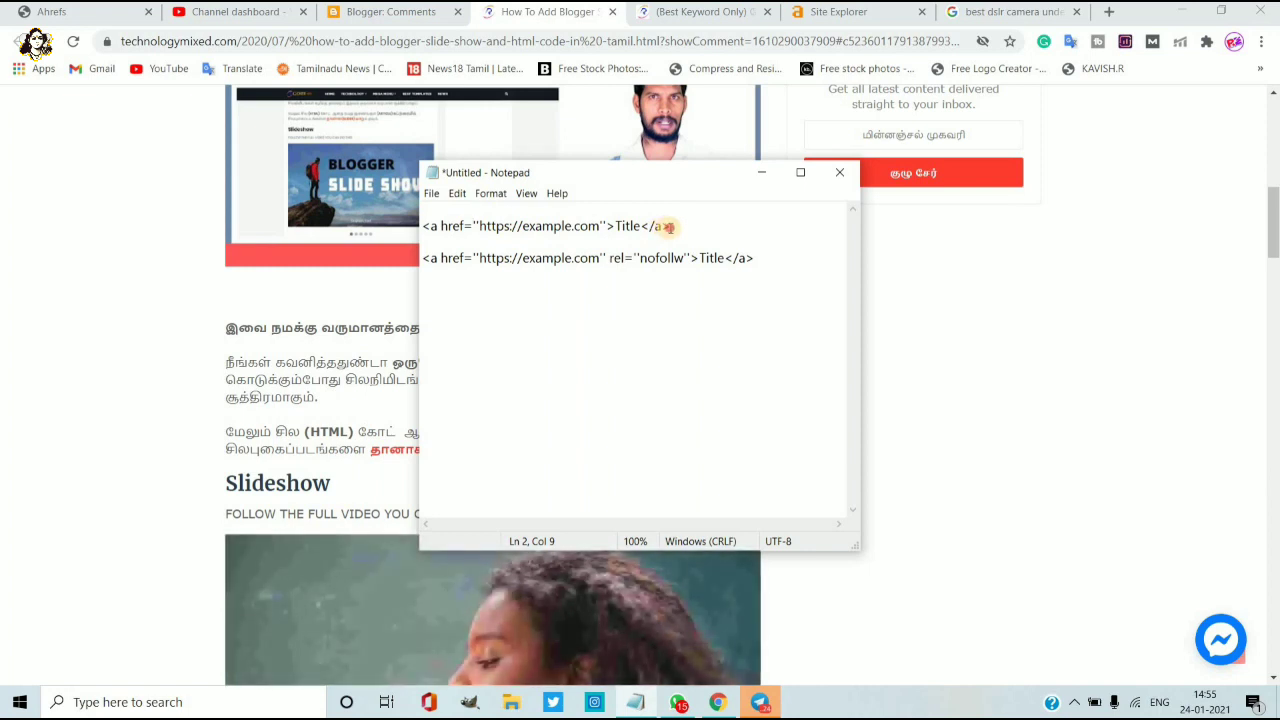
triple_click(424, 226)
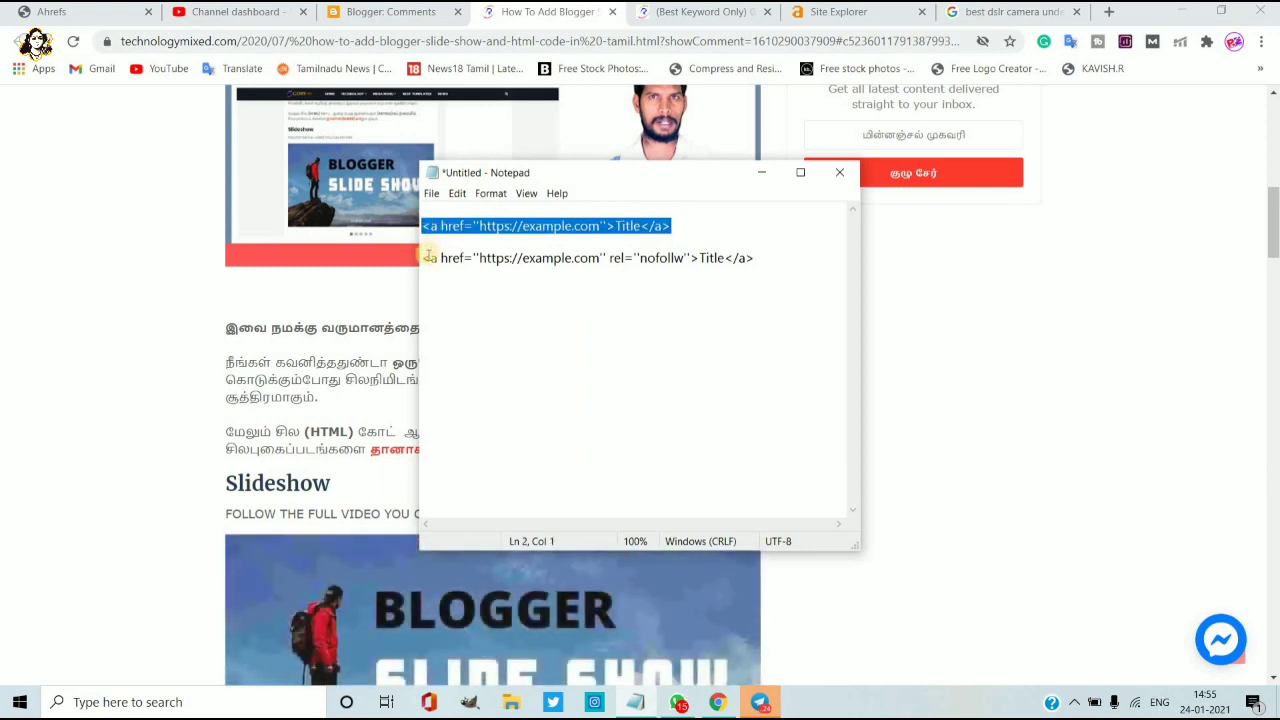
click(429, 257)
shift+click(755, 261)
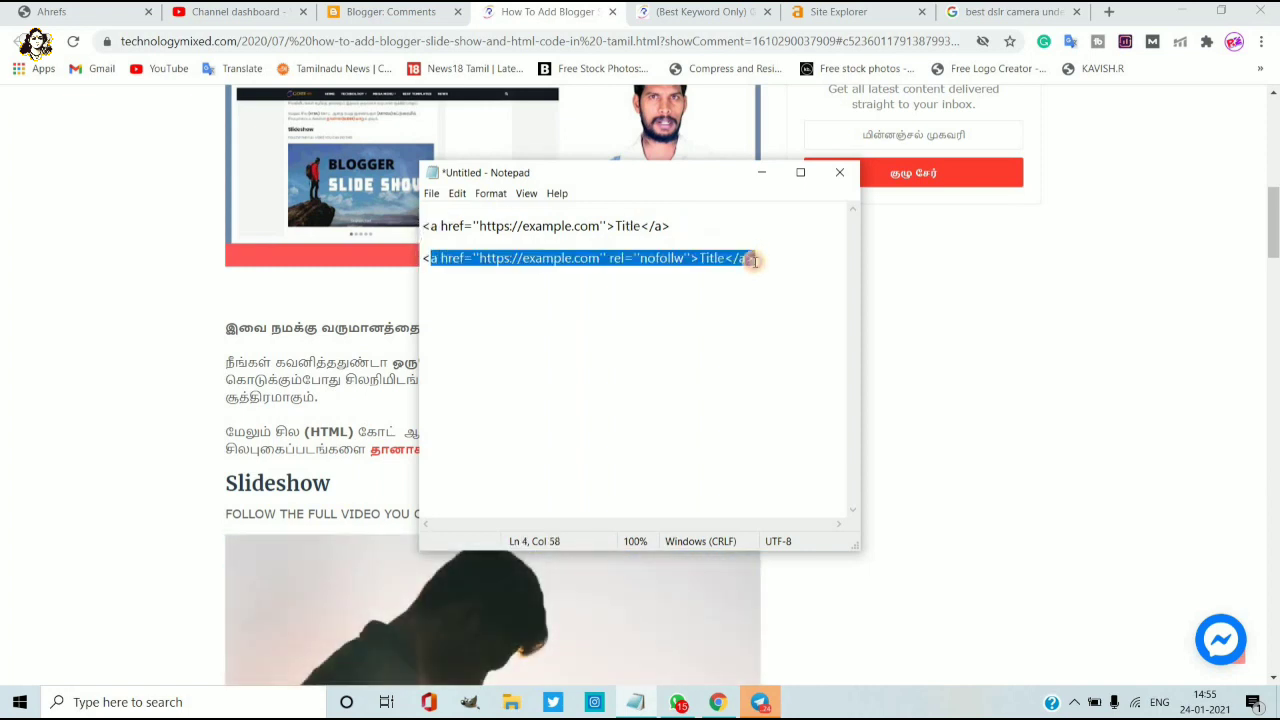
click(755, 261)
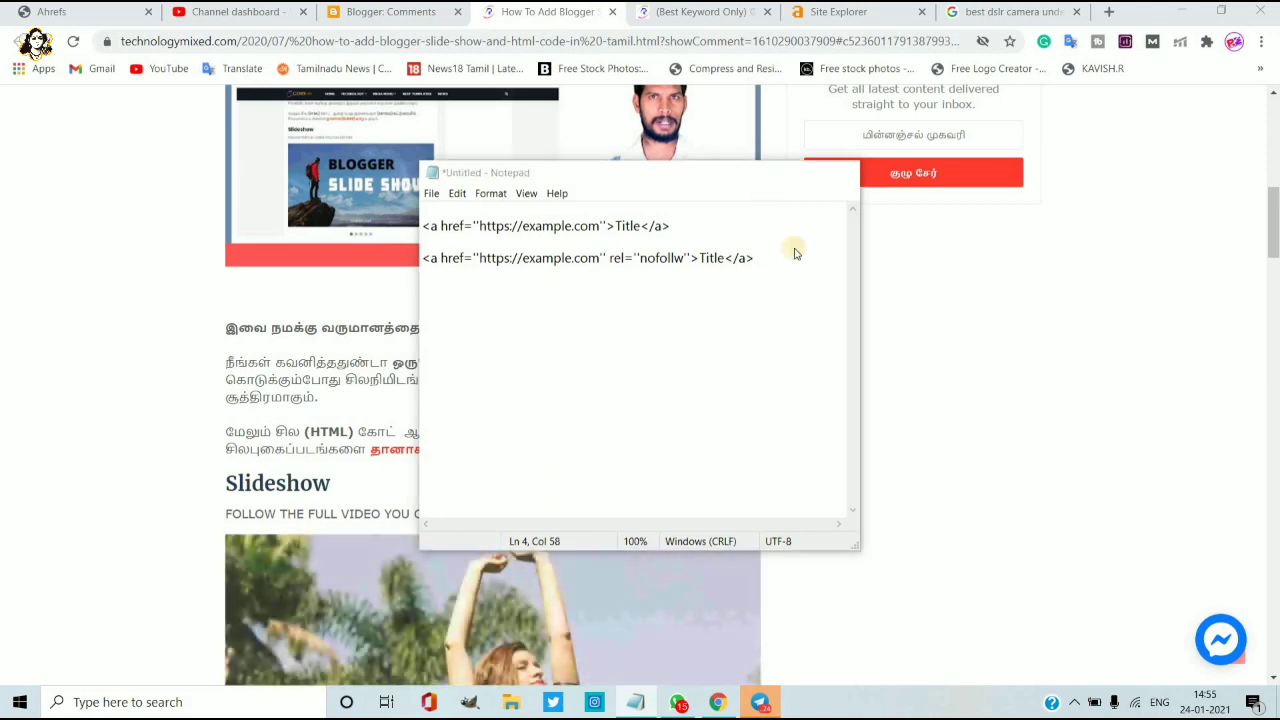
click(886, 430)
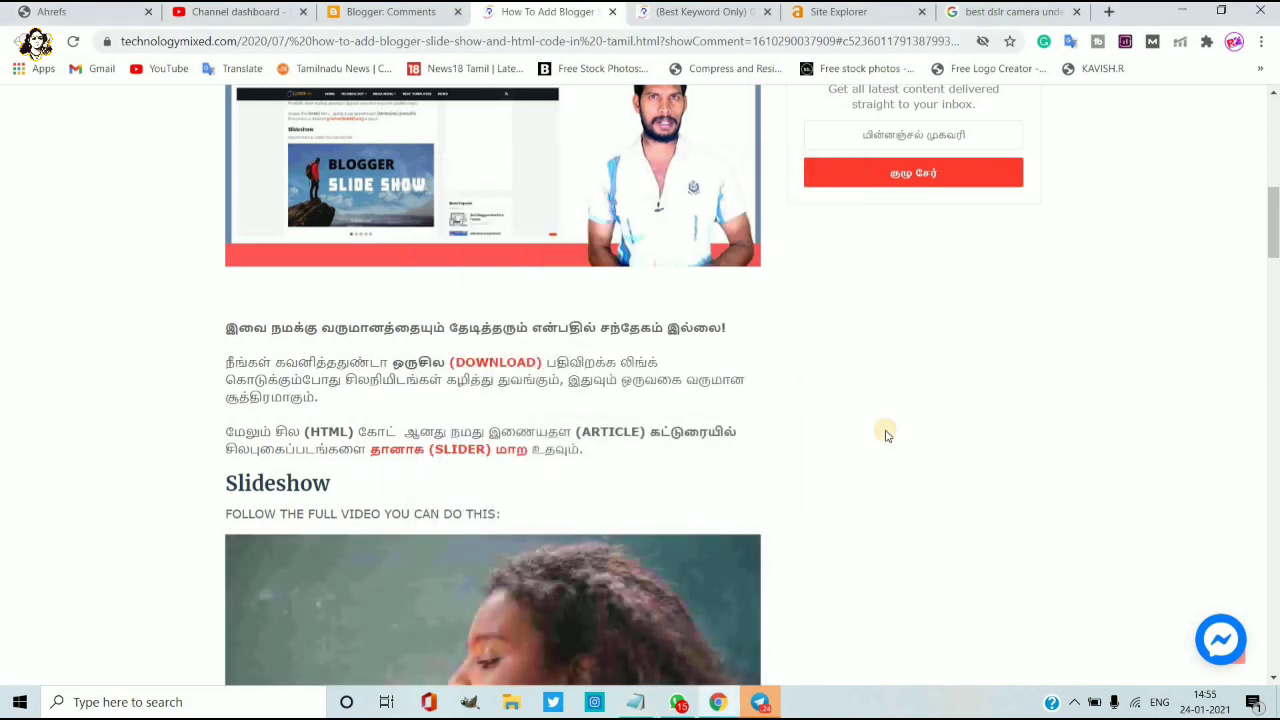
Step: Review the article's DOWNLOAD link, highlight the rel="nofollw" example in Notepad for comparison, and return to the article
mouse_move(1277, 237)
mouse_down()
mouse_move(1270, 128)
mouse_move(1271, 229)
mouse_up()
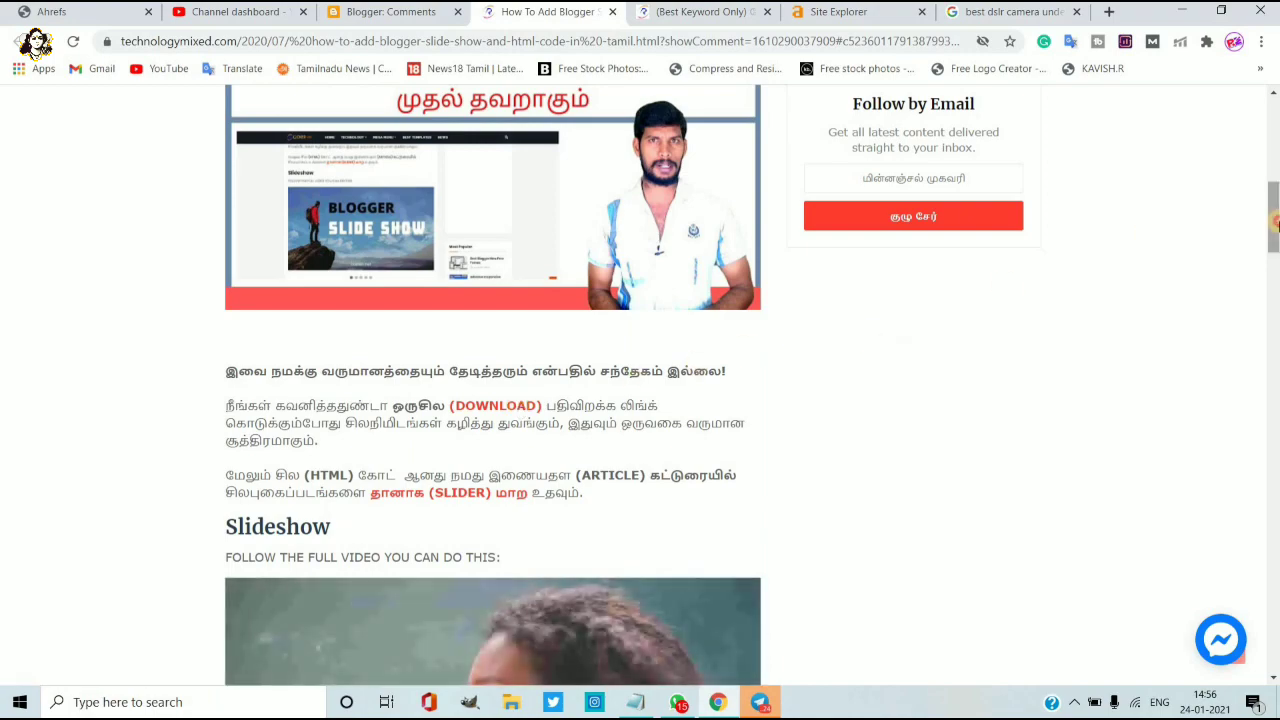
drag(1271, 220, 1268, 176)
scroll(1268, 176, down, 5)
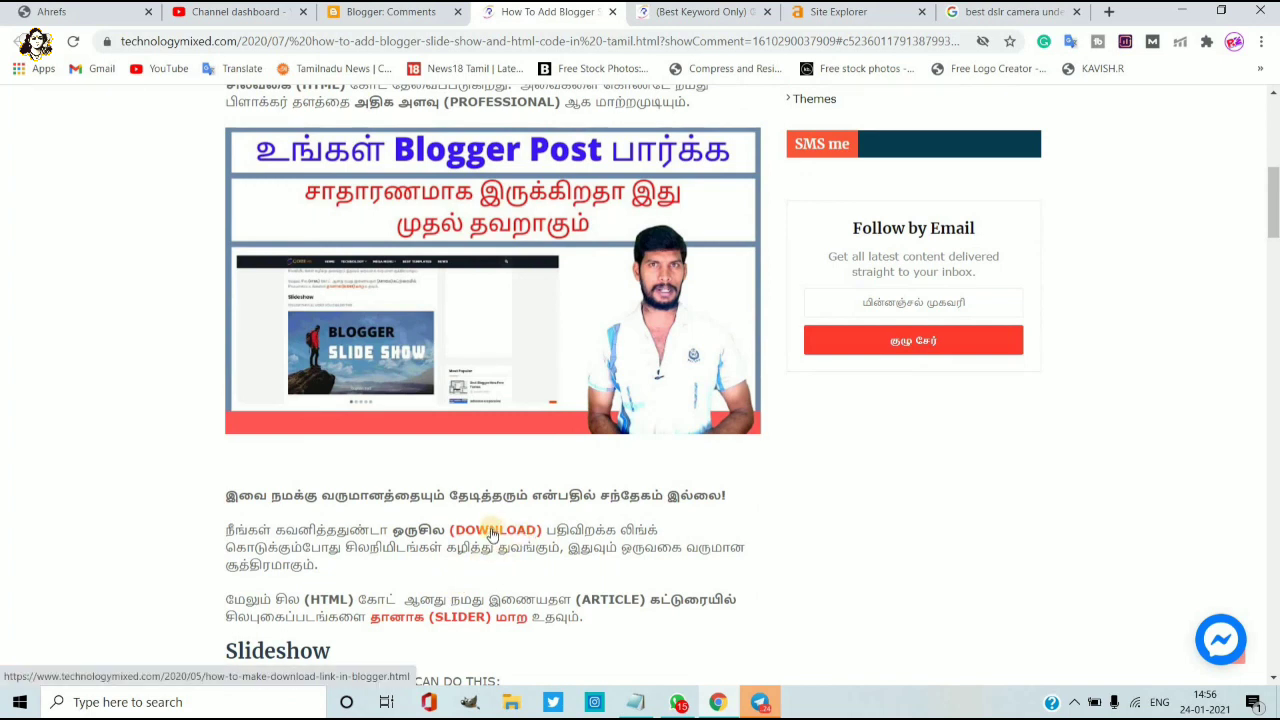
click(635, 702)
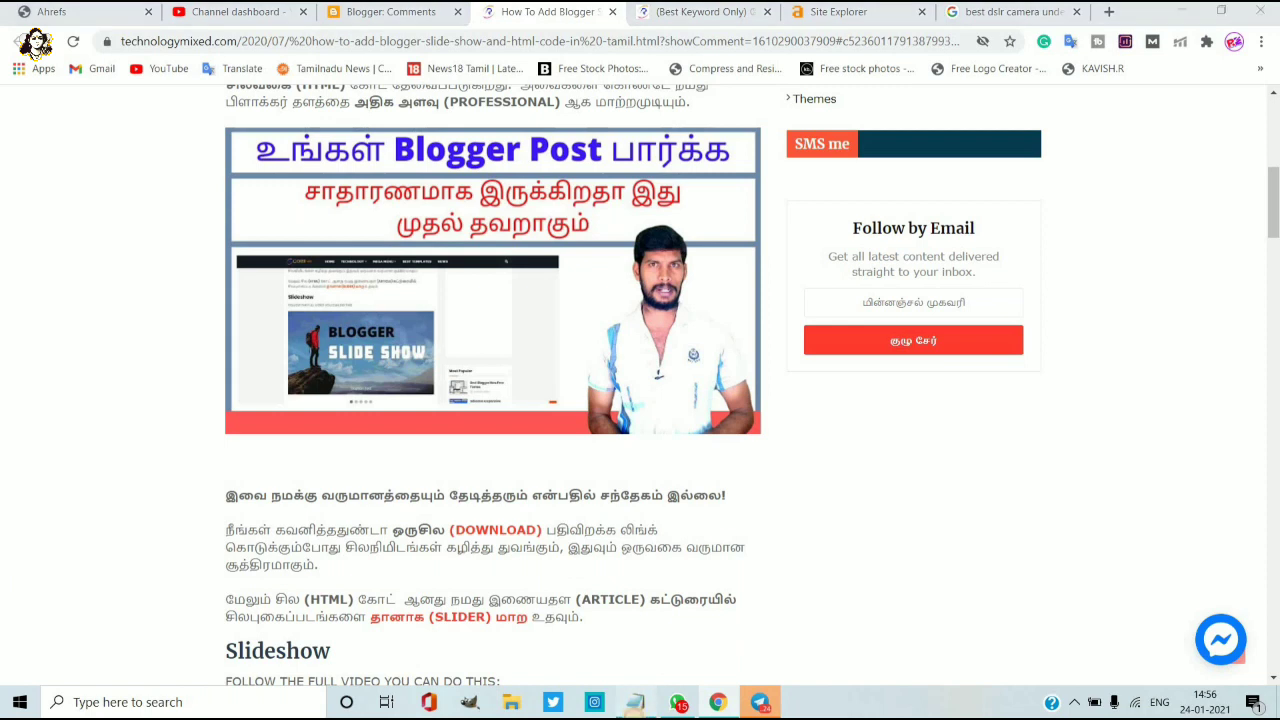
drag(754, 258, 420, 258)
click(220, 447)
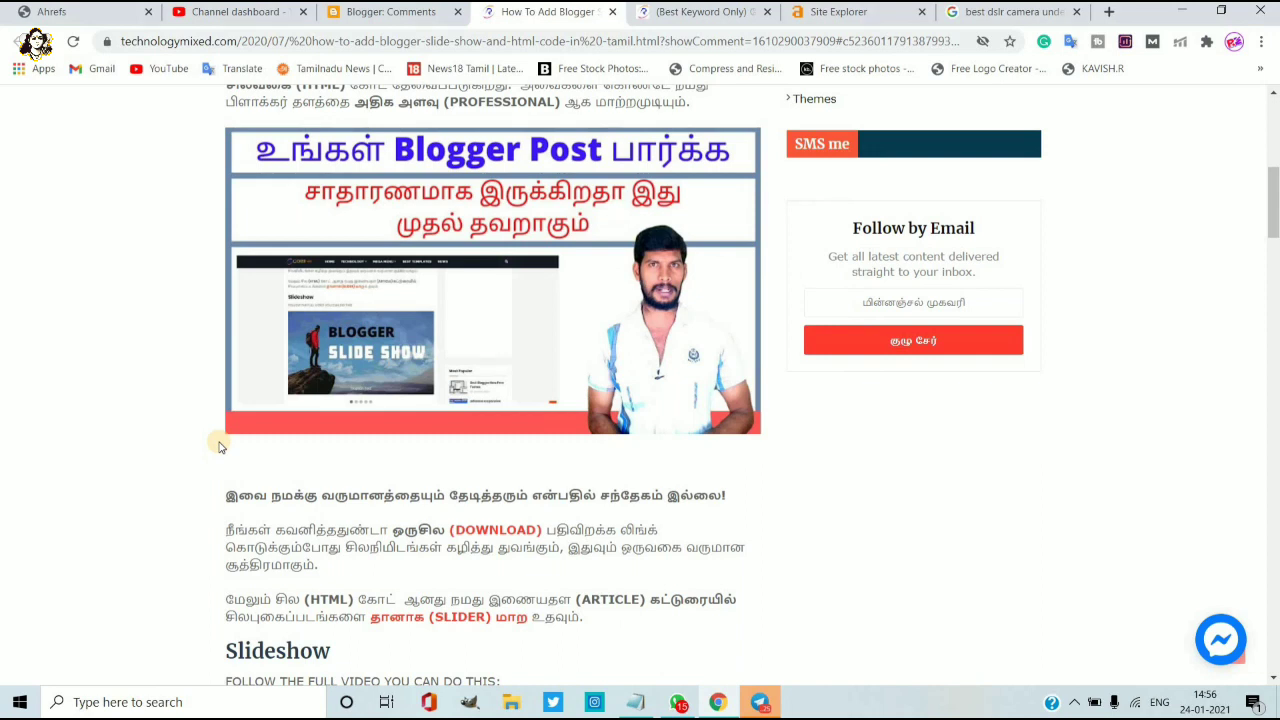
Step: View the page behind the article's DOWNLOAD link and close it again
click(474, 531)
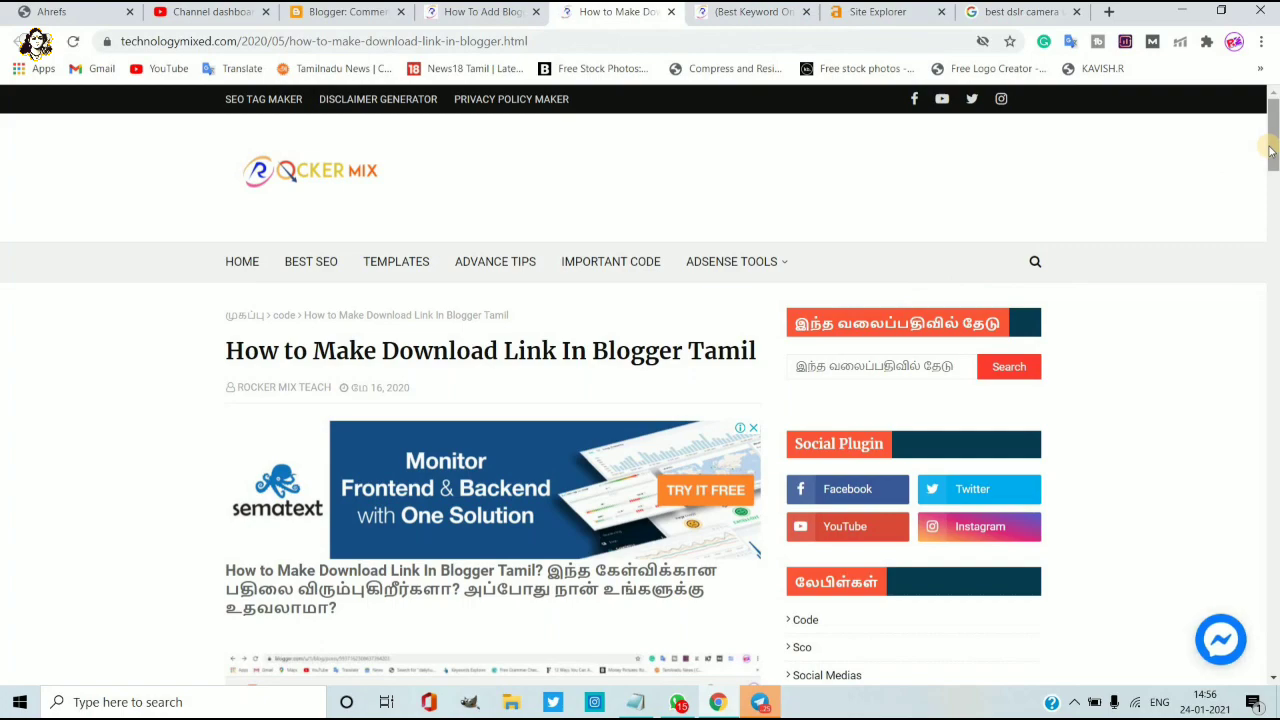
drag(1270, 150, 696, 47)
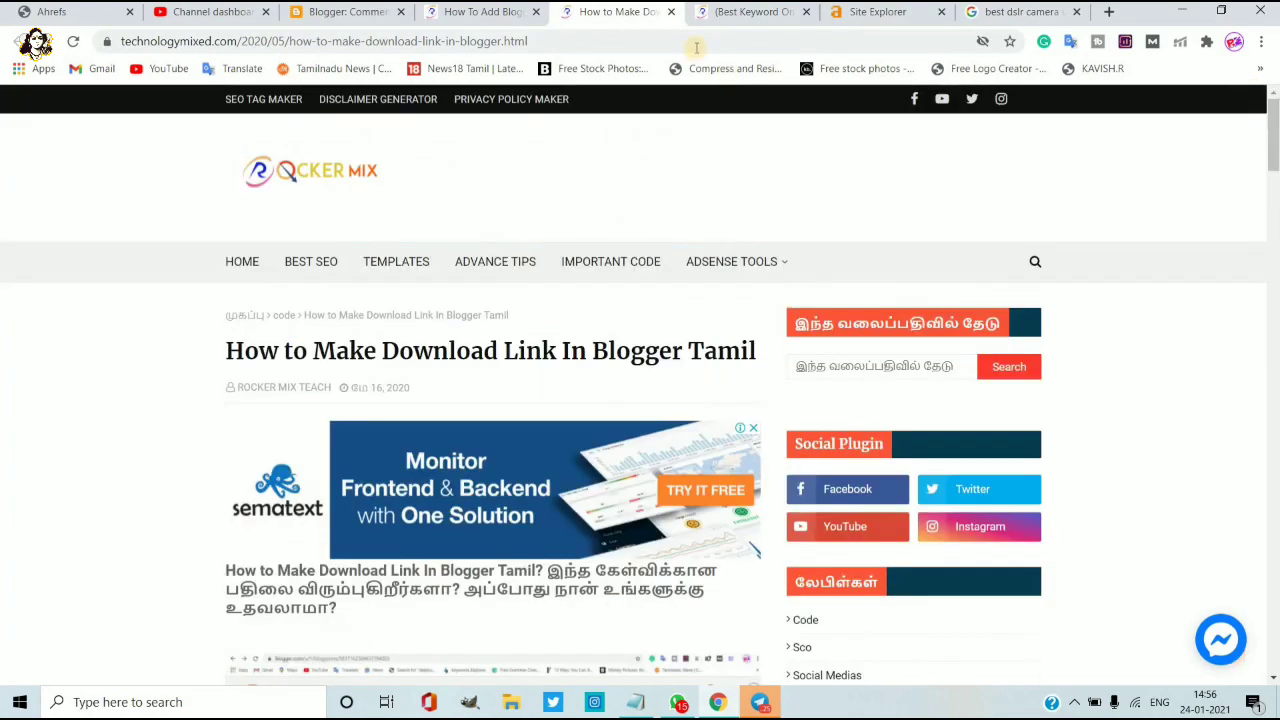
click(671, 12)
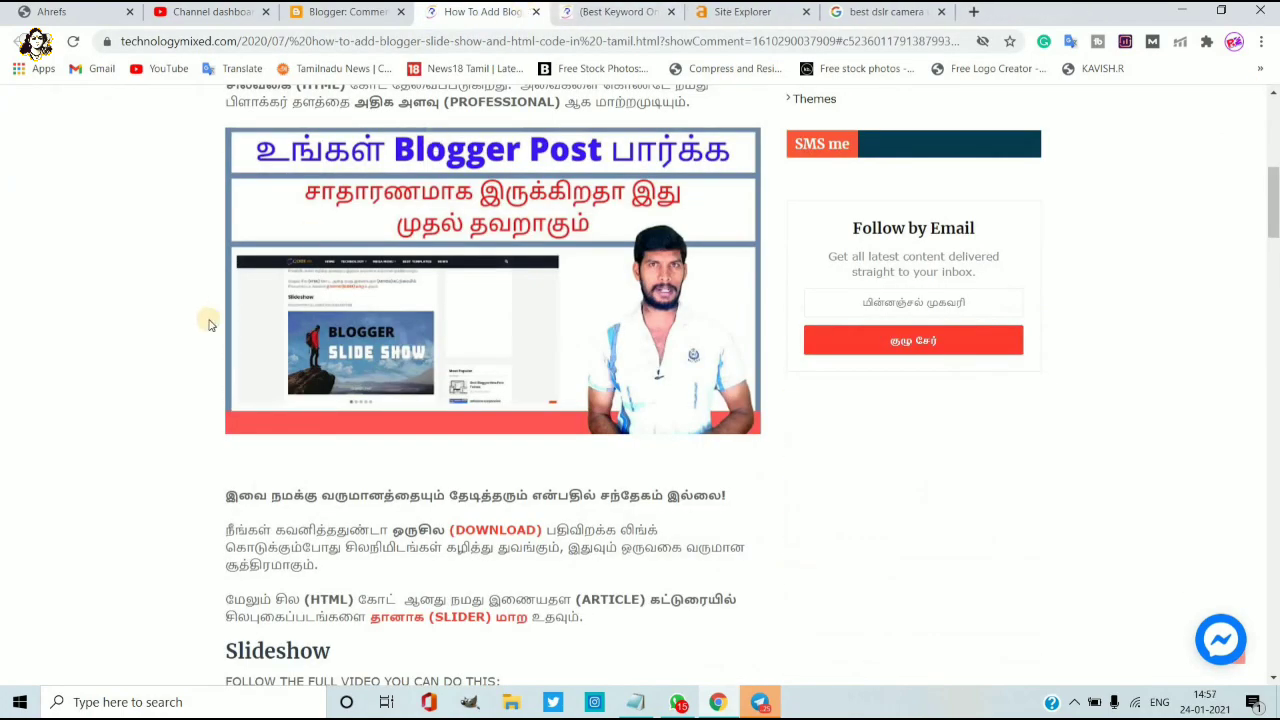
Step: Inspect the HTML code of the article's DOWNLOAD link and close the article
right_click(478, 525)
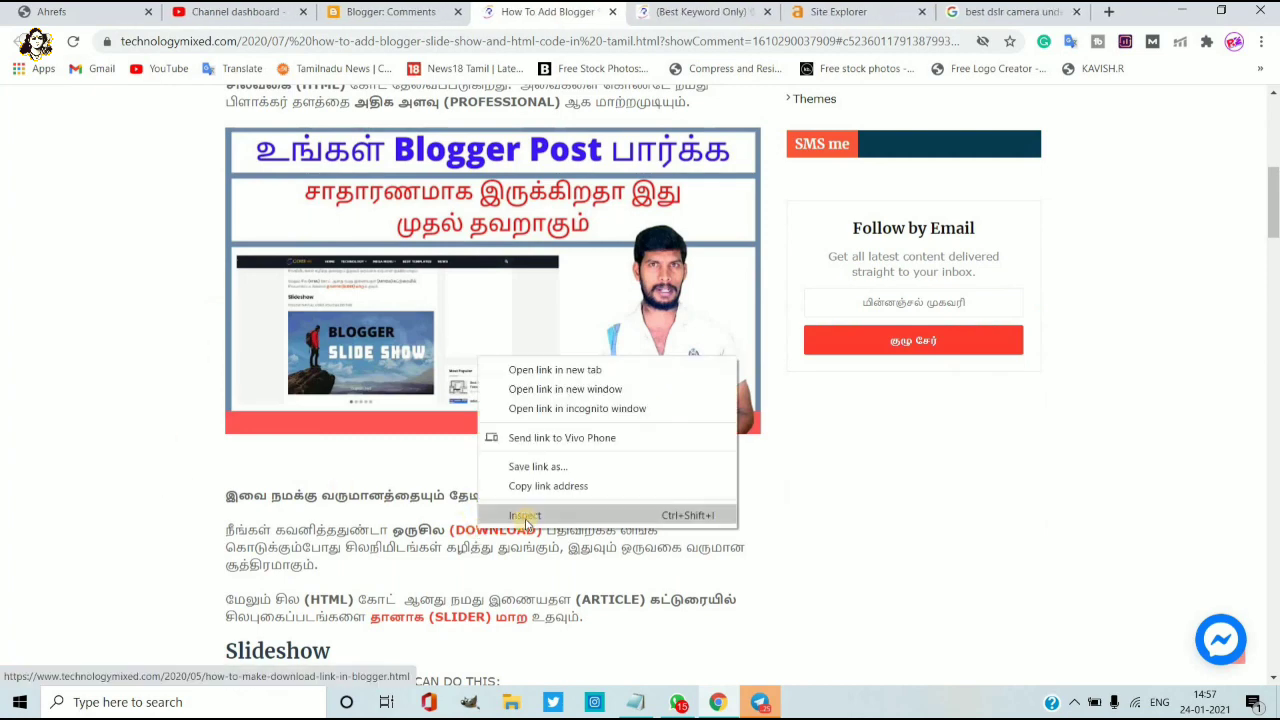
click(525, 517)
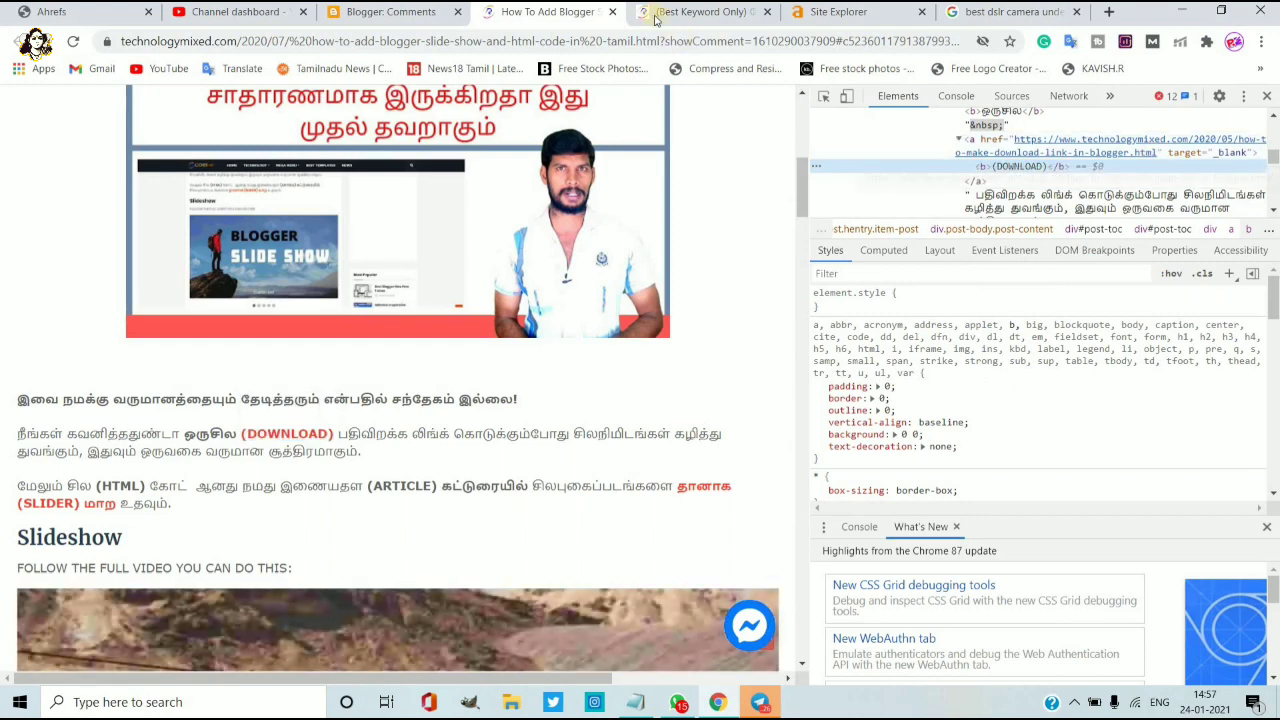
click(614, 12)
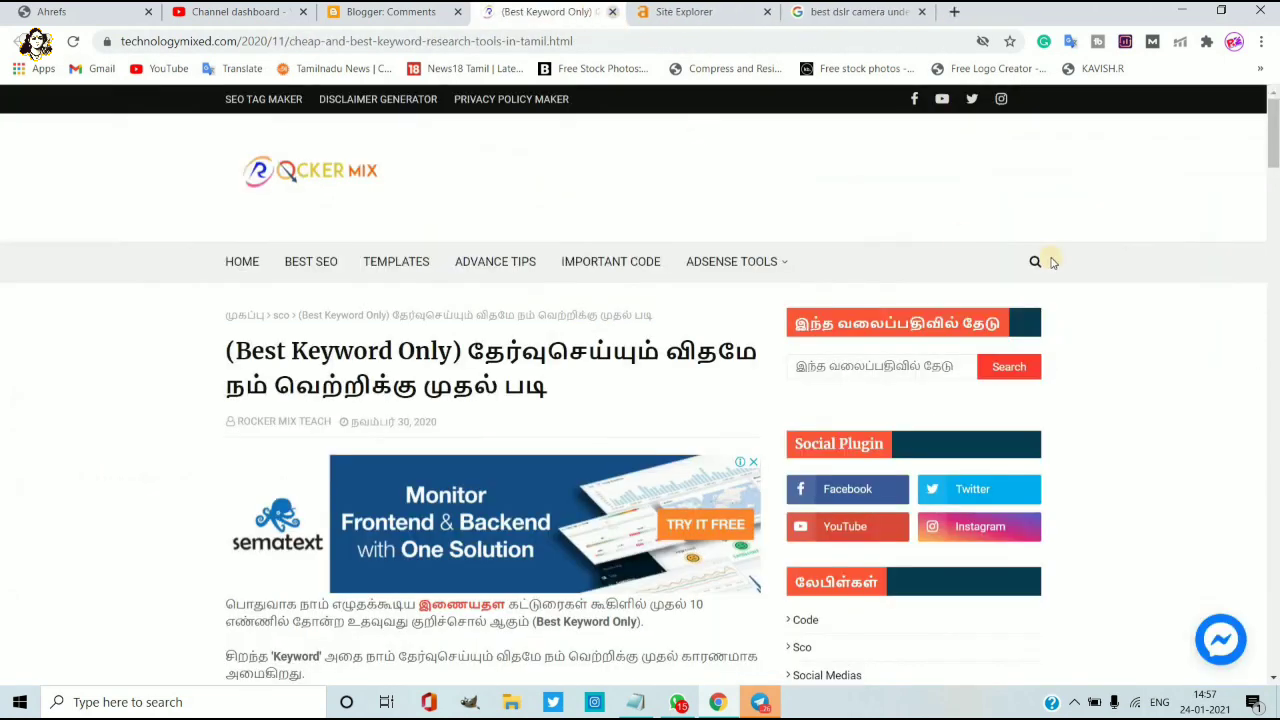
Step: Highlight the second example link and its rel attribute in Notepad, and return to the keyword research article in the browser
click(640, 704)
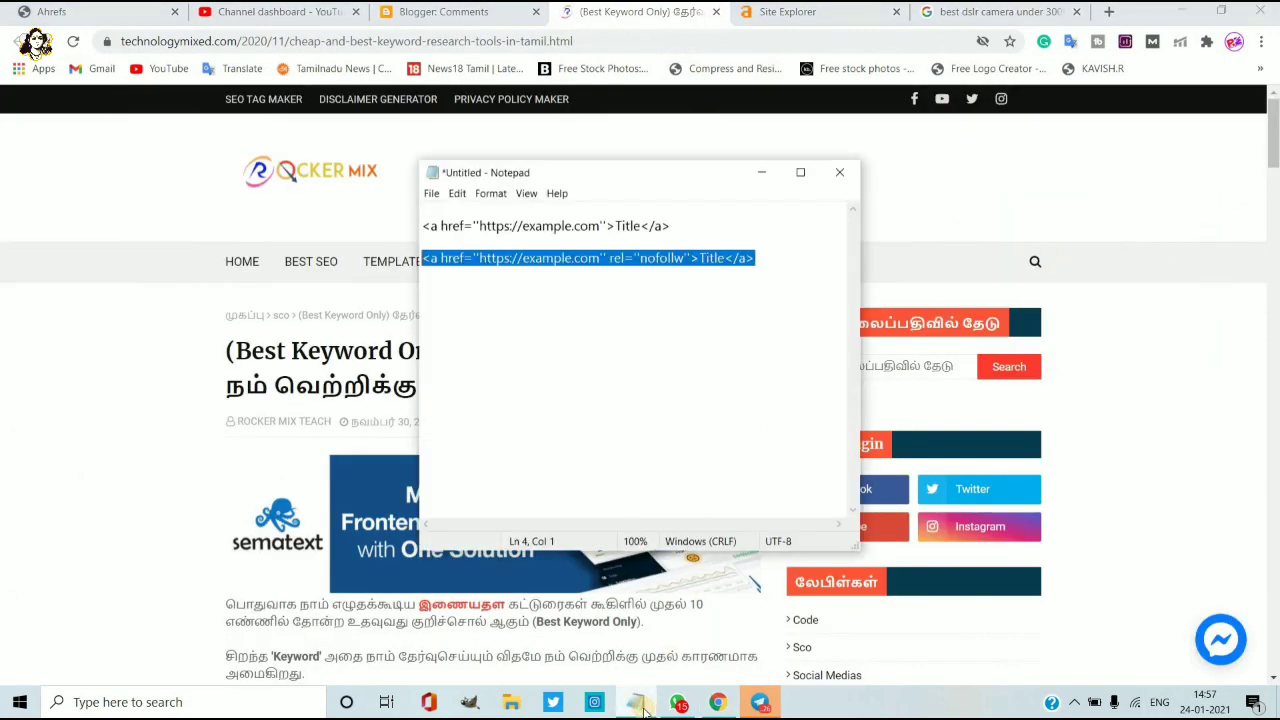
click(714, 391)
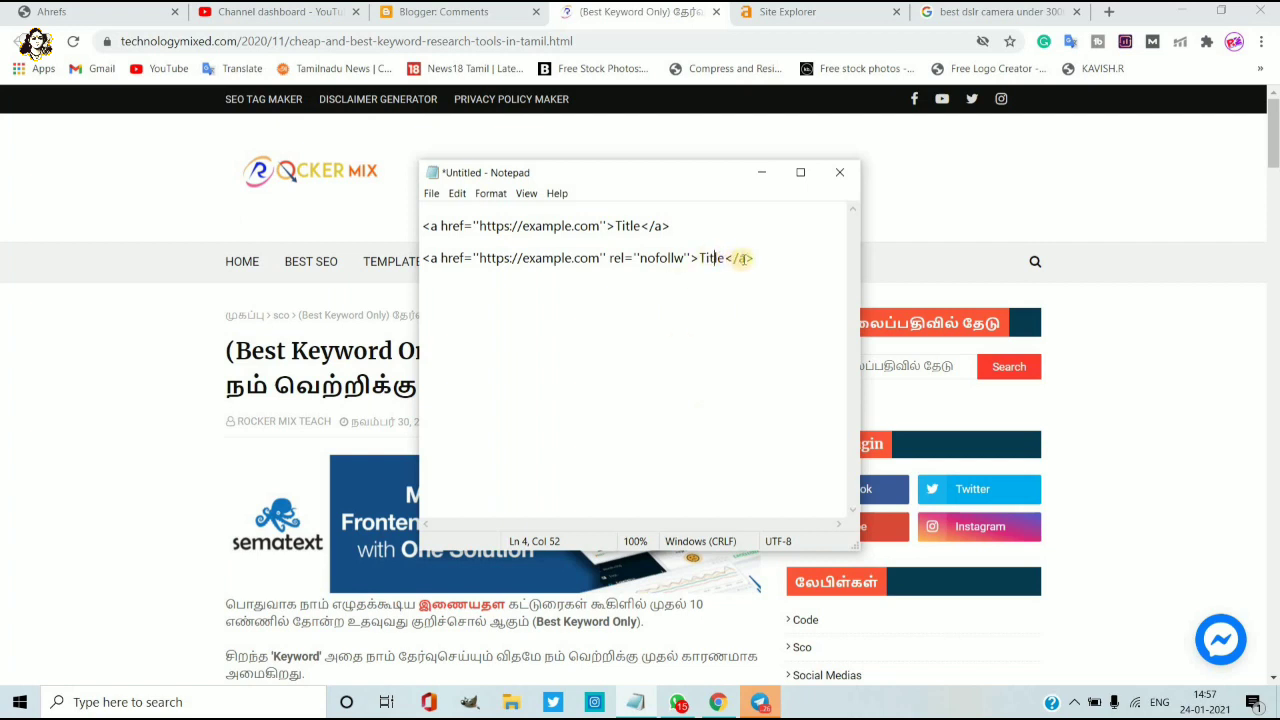
drag(750, 258, 428, 258)
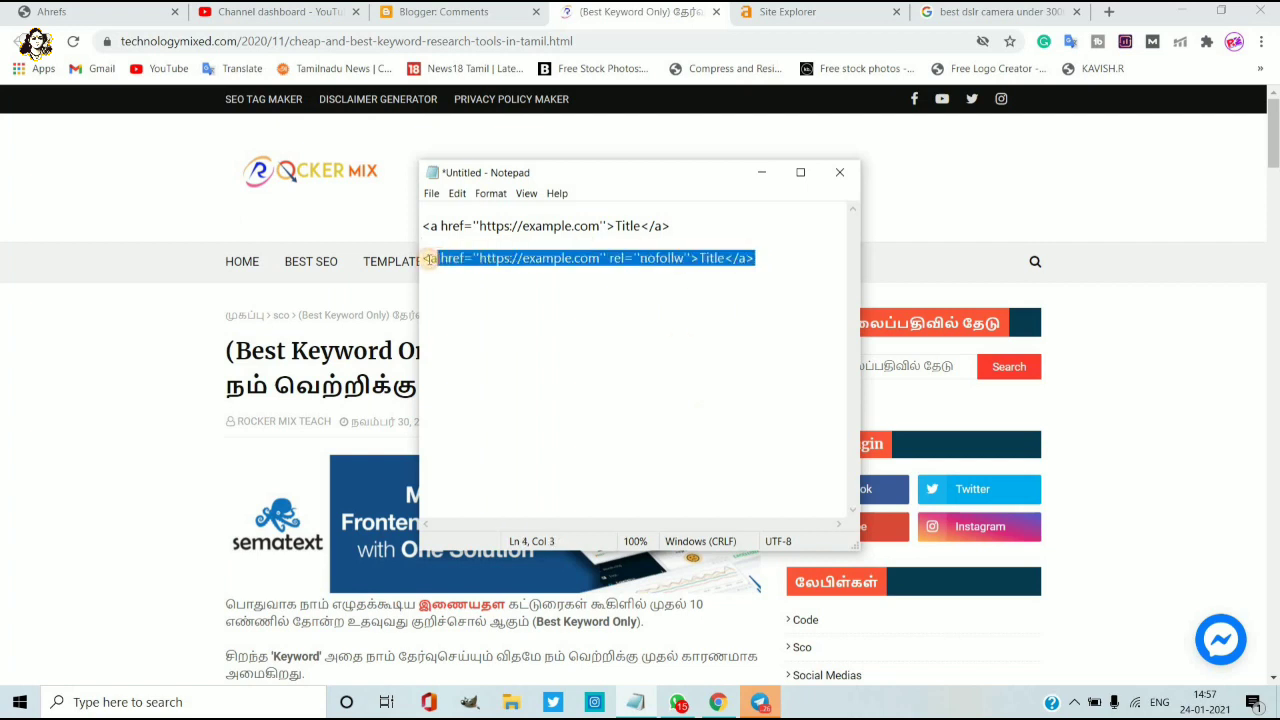
click(622, 258)
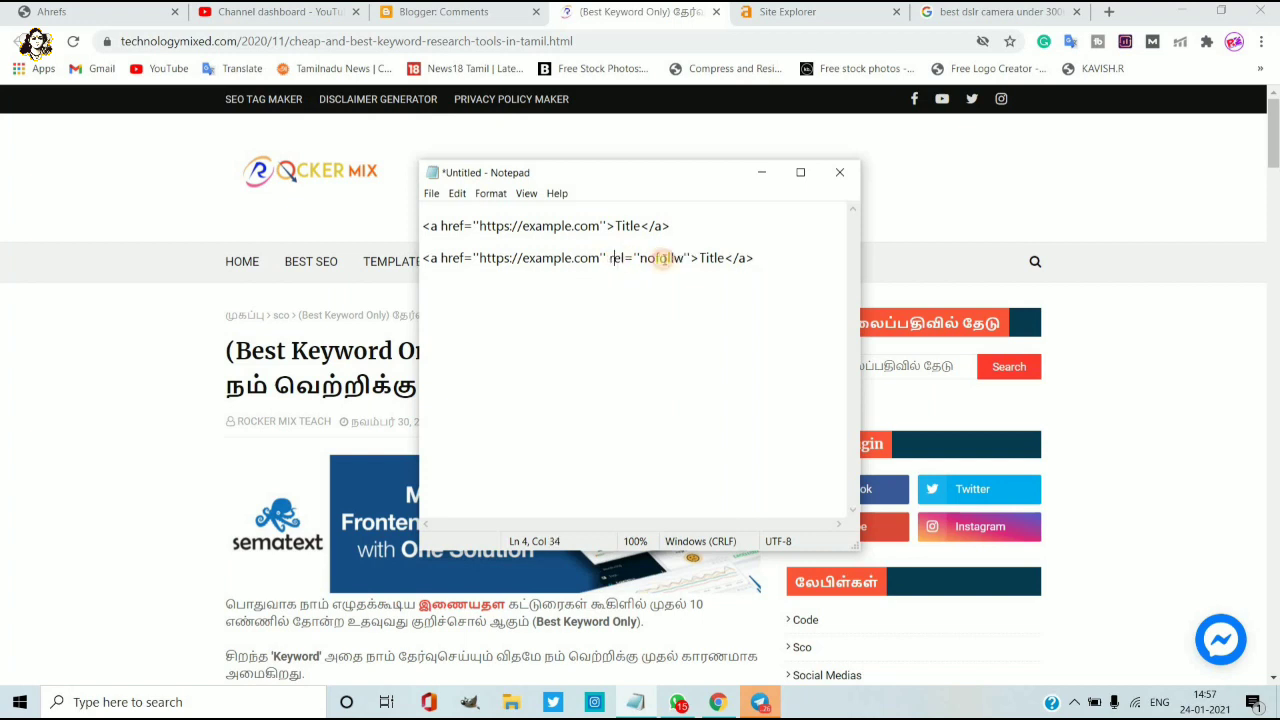
drag(611, 258, 668, 258)
click(981, 263)
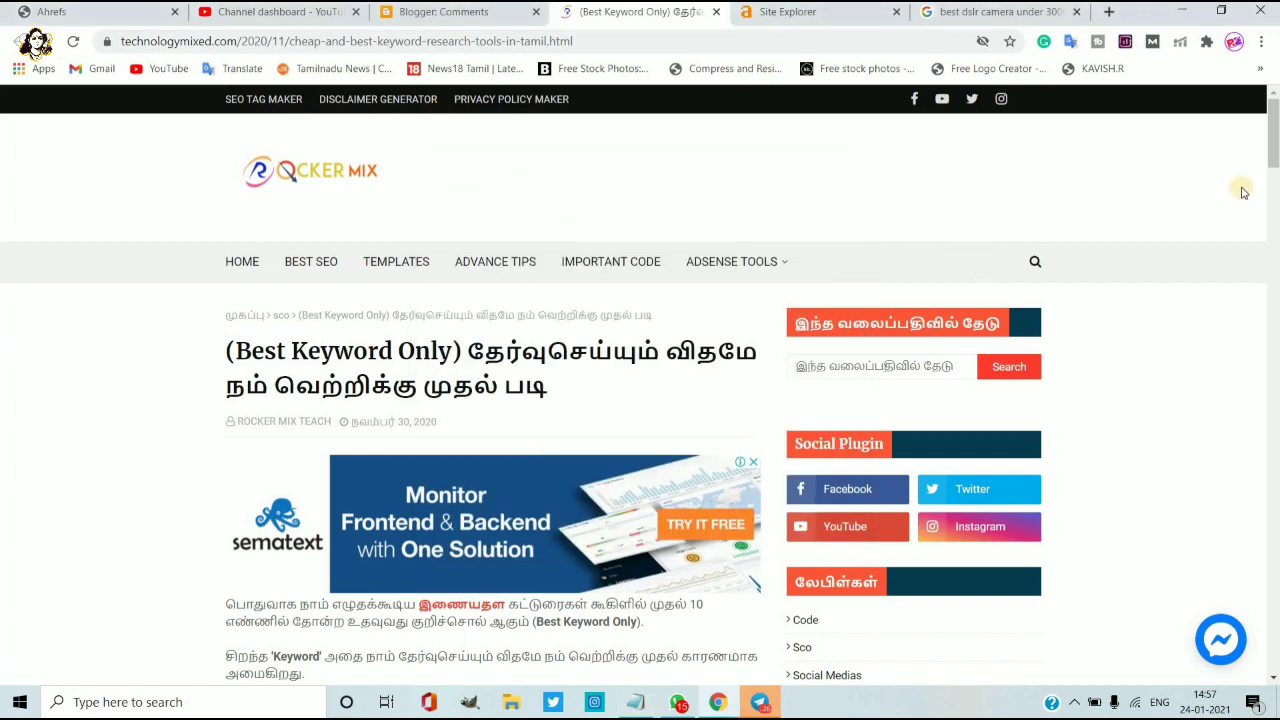
Step: Look at the article's Buy now link, and from Blogger's comments list open the post carrying the "For tamil cinema news" comment
drag(1267, 168, 1274, 543)
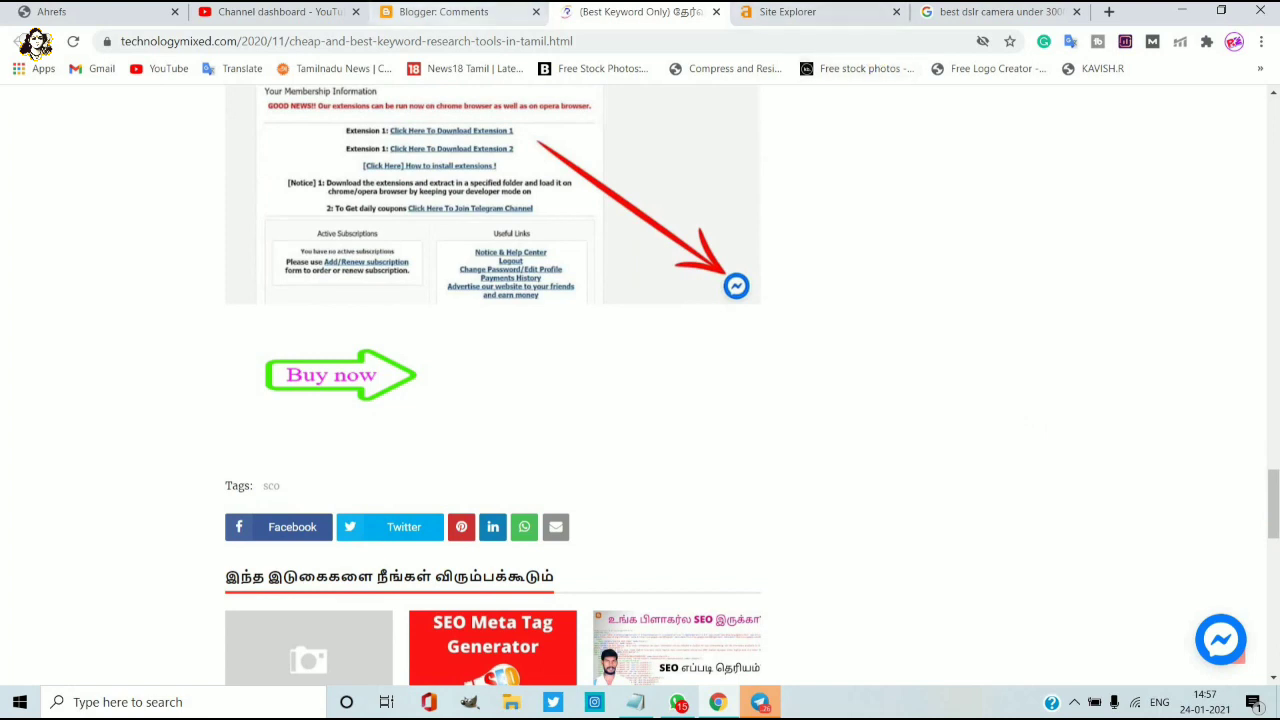
click(443, 12)
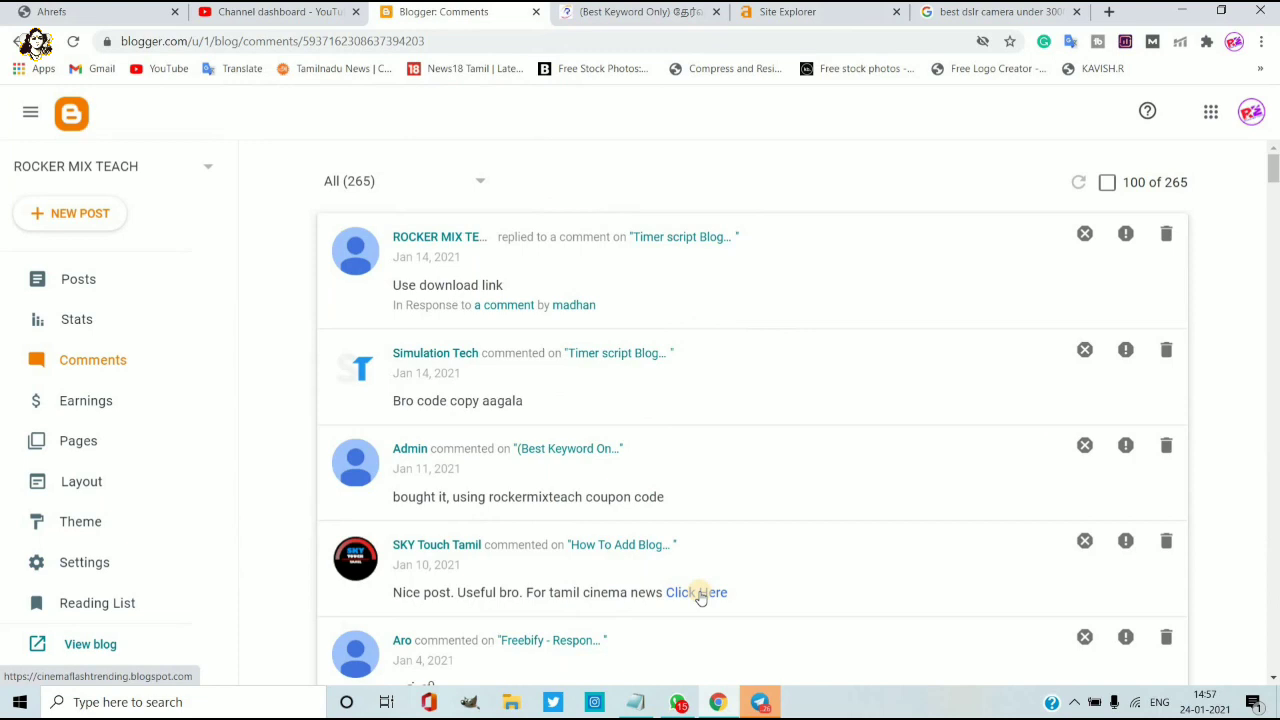
click(643, 552)
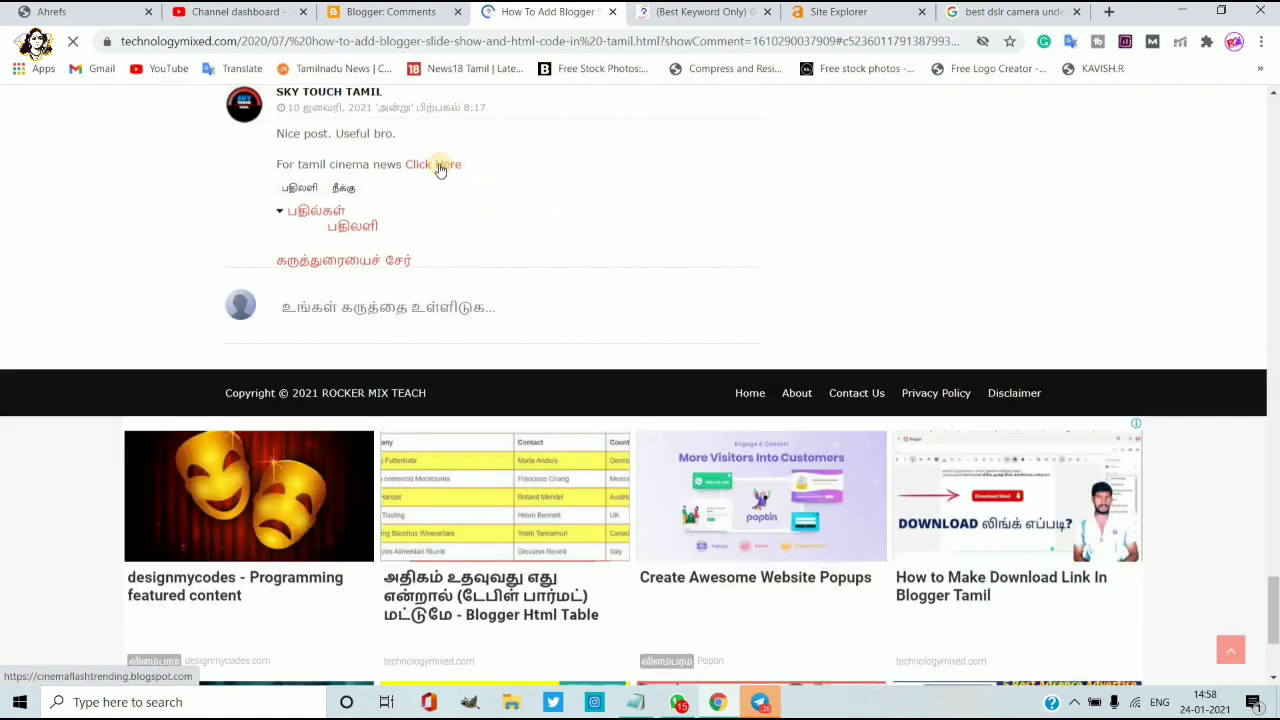
Step: Inspect the HTML code of the comment's "Click Here" link and examine its rel attribute
right_click(439, 168)
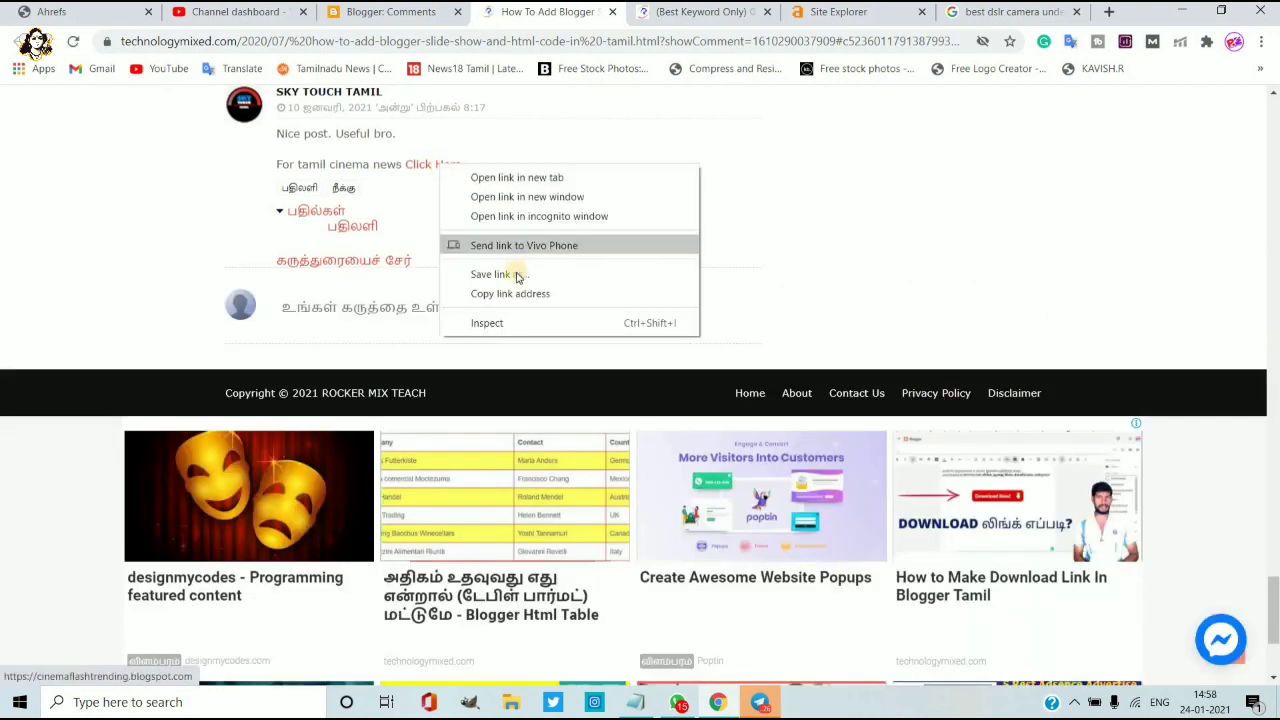
click(509, 320)
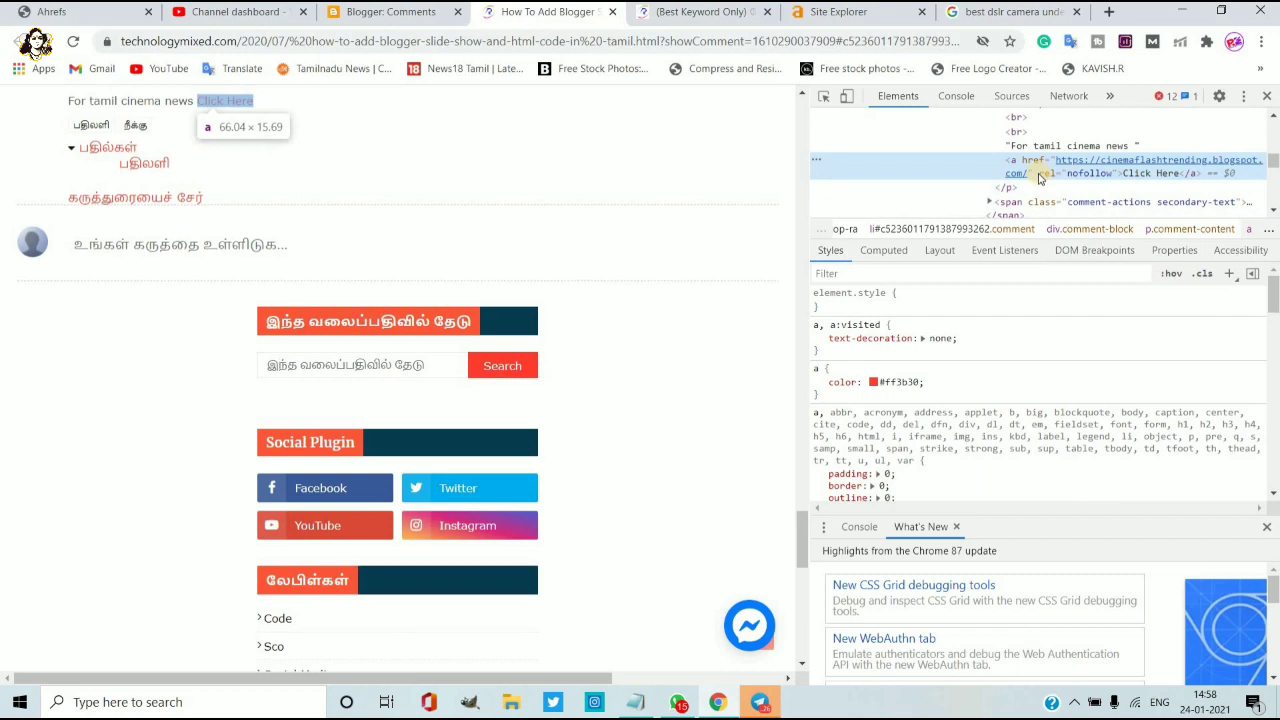
double_click(1080, 173)
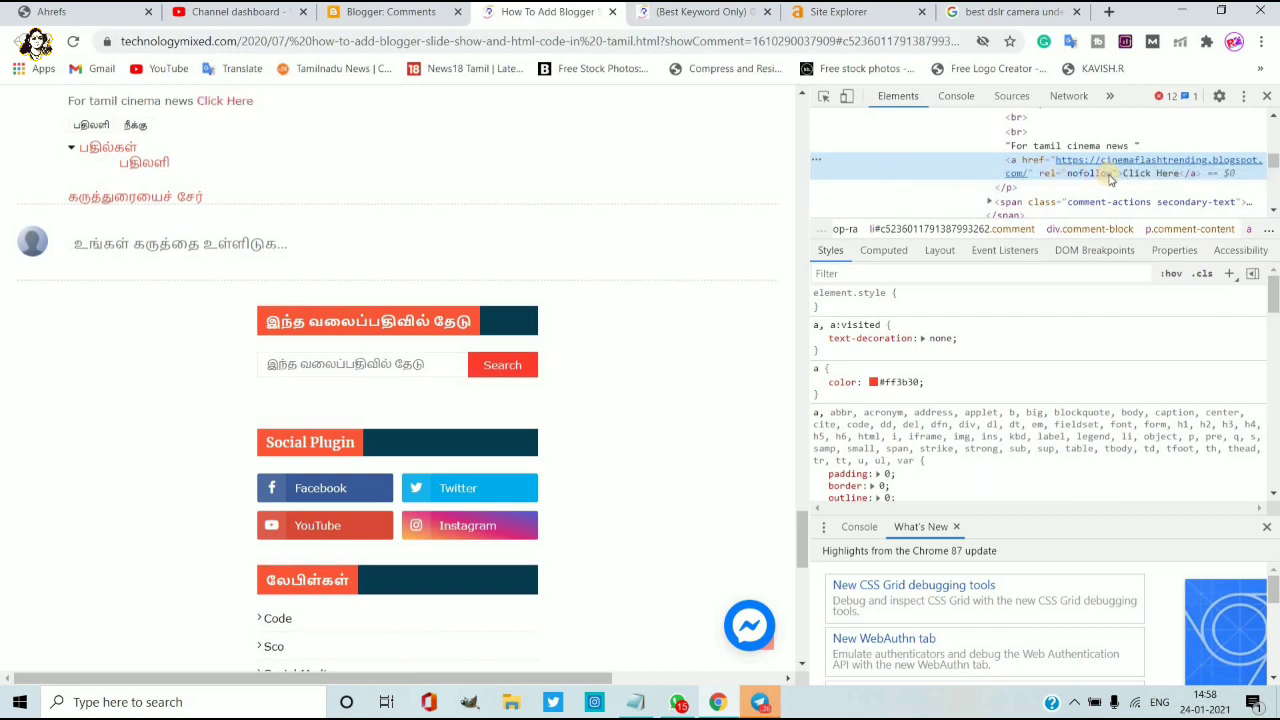
Step: Close the code inspector and the Blogger slide show article
click(1268, 97)
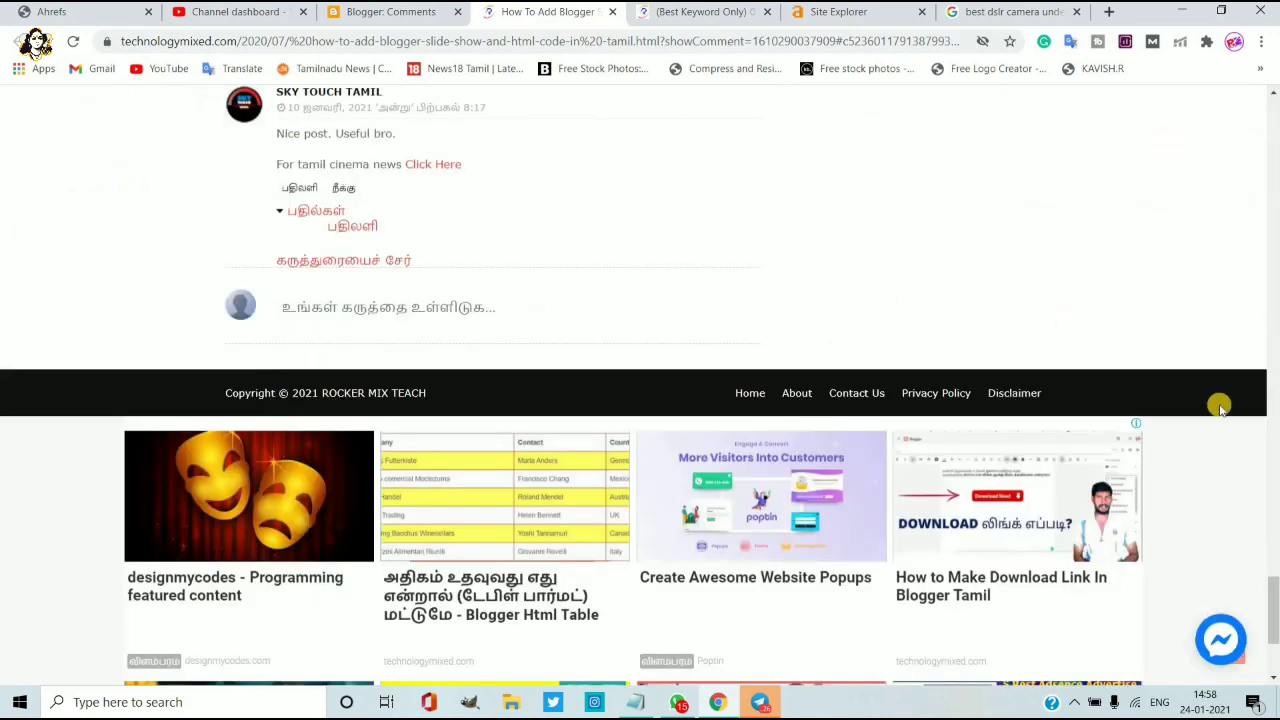
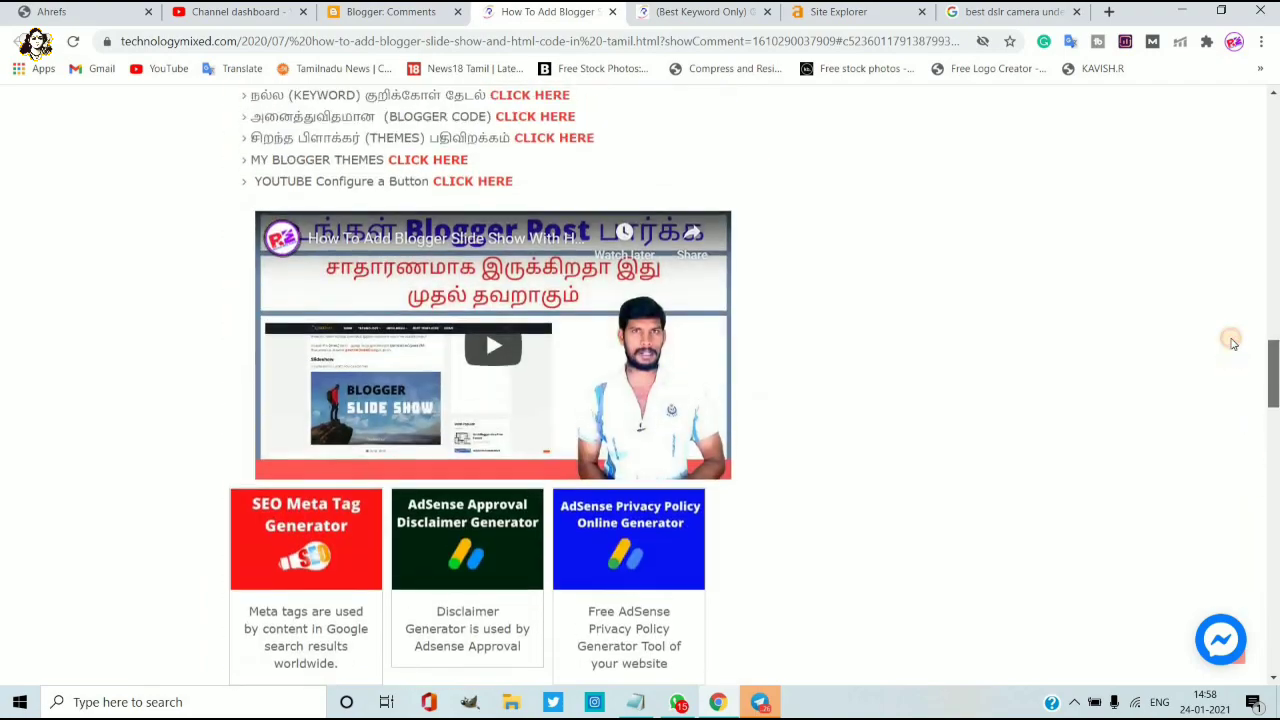
scroll(1233, 166, up, 10)
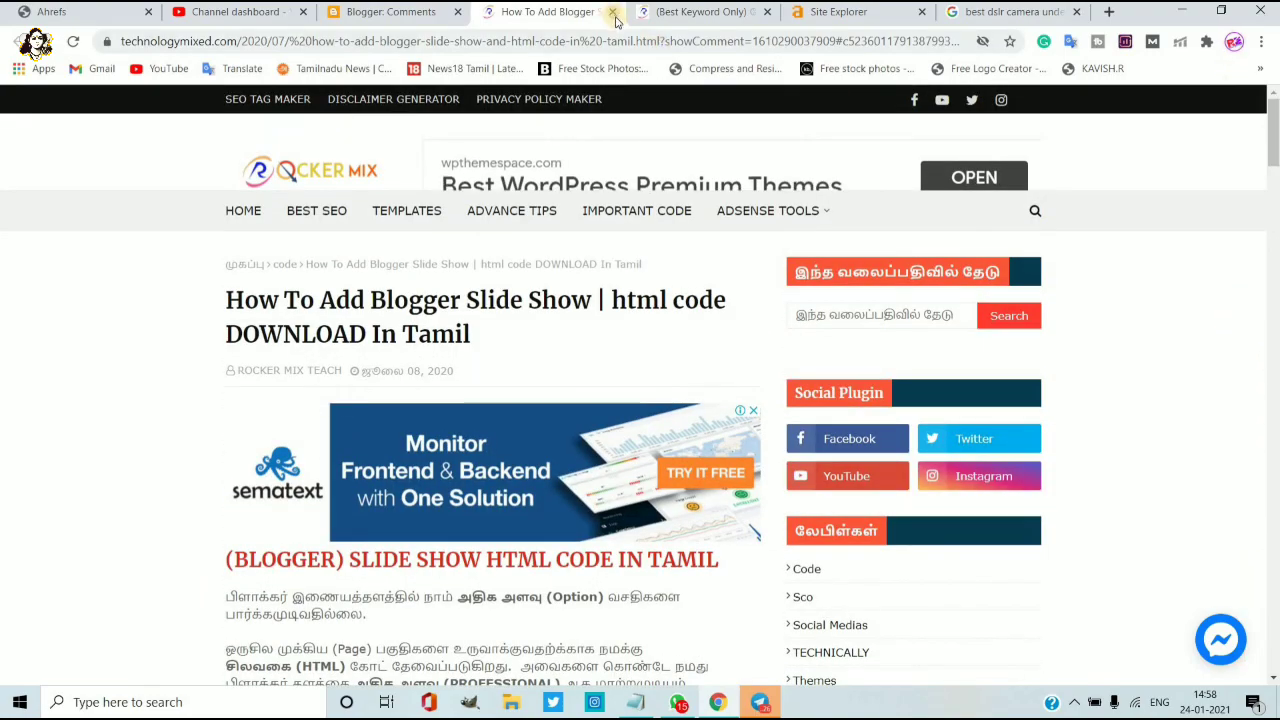
click(613, 13)
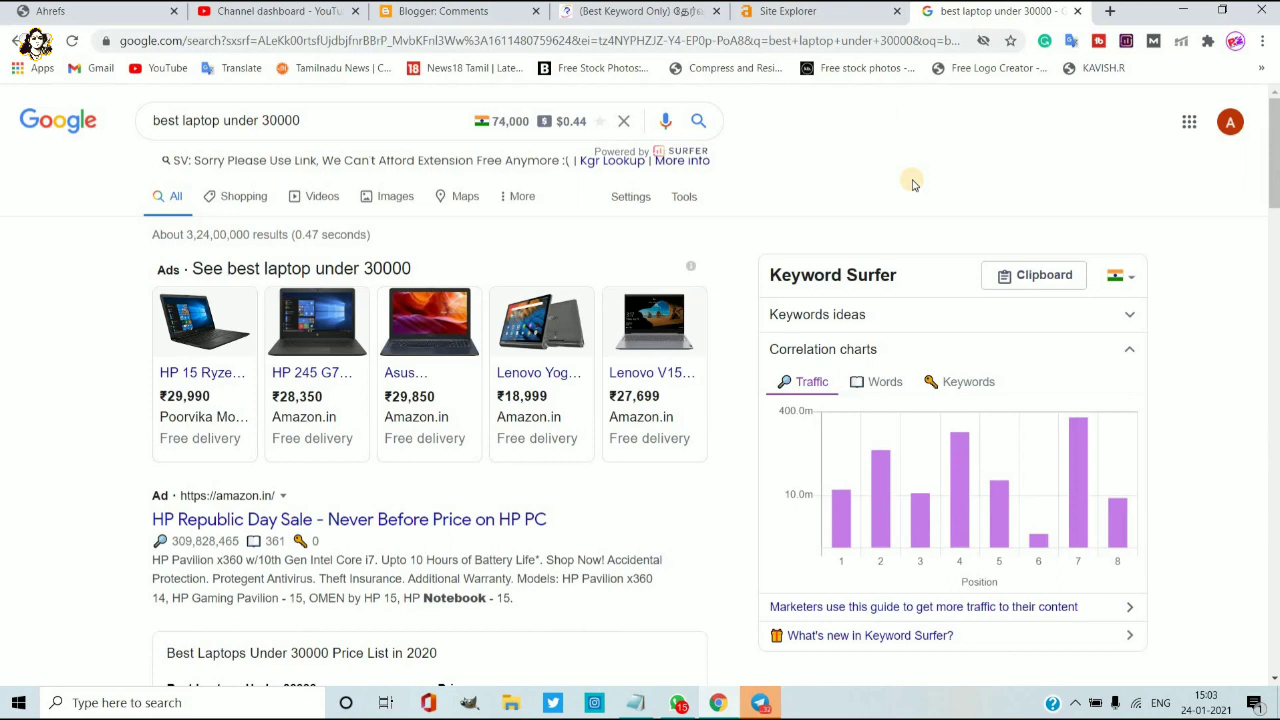
Step: Examine the Google results for "best laptop under 30000", including the keyword's search volume, the ads and the top-ranking pages
click(316, 118)
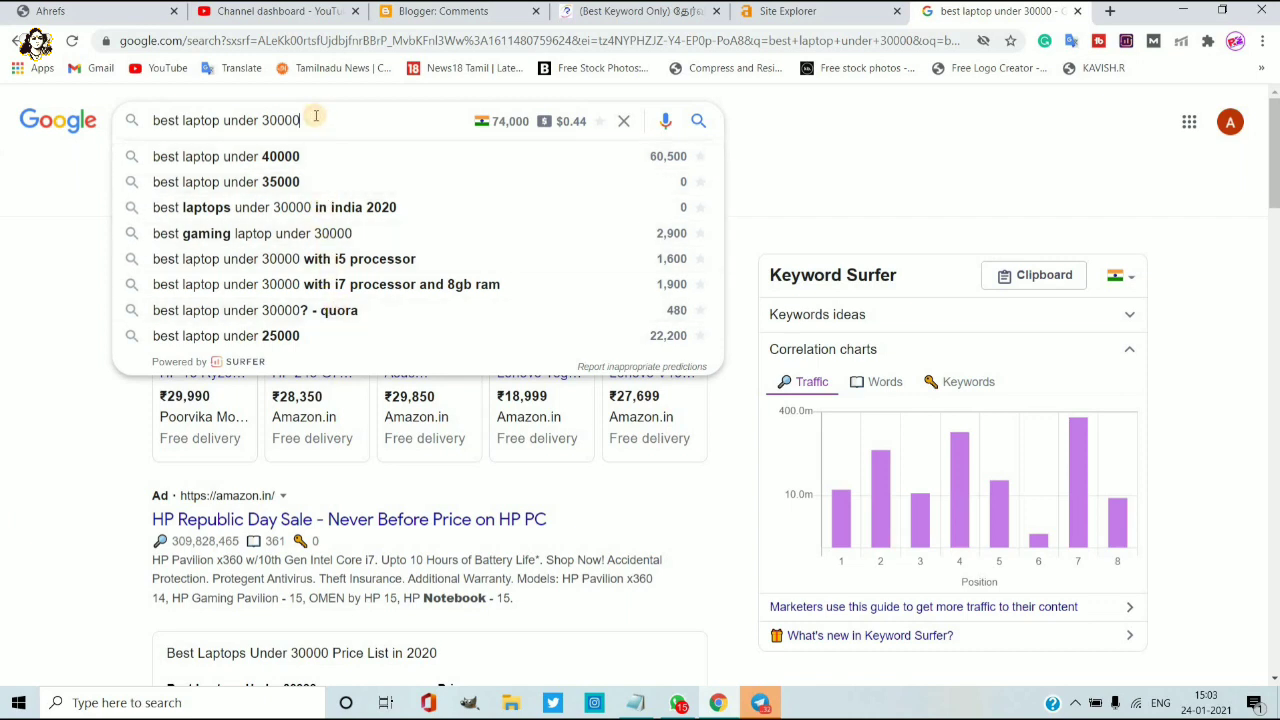
click(820, 173)
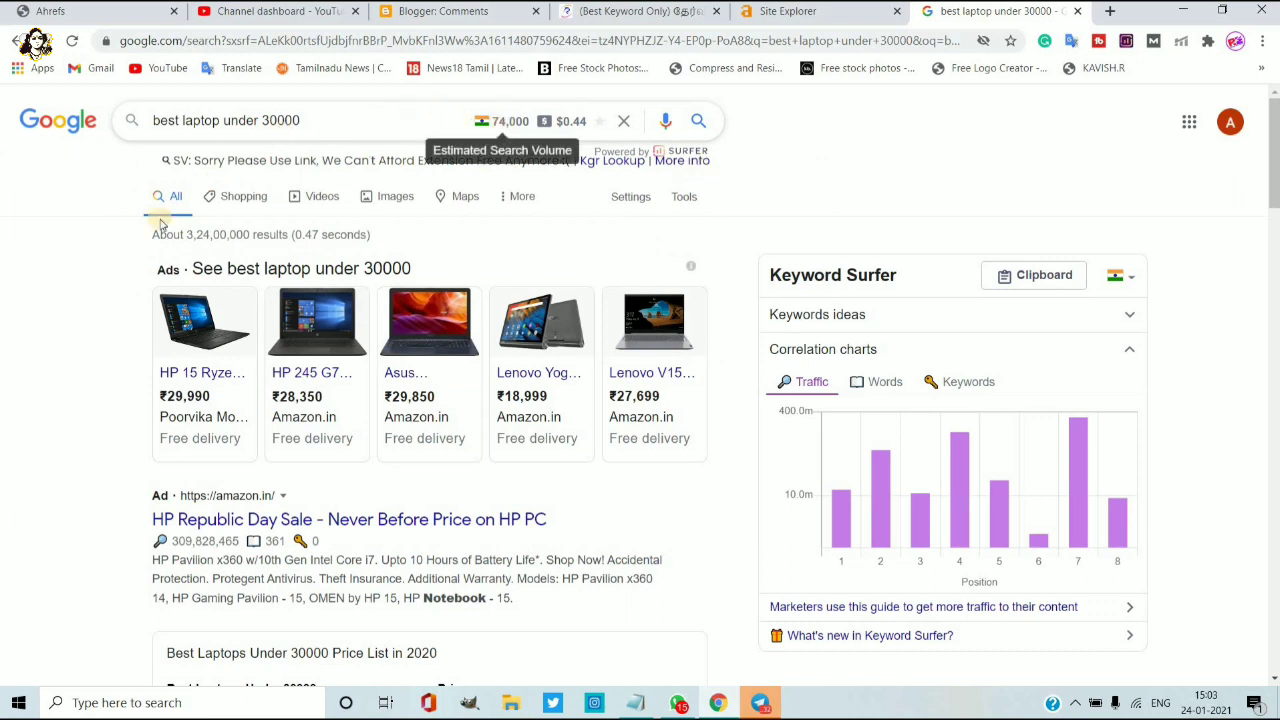
click(112, 302)
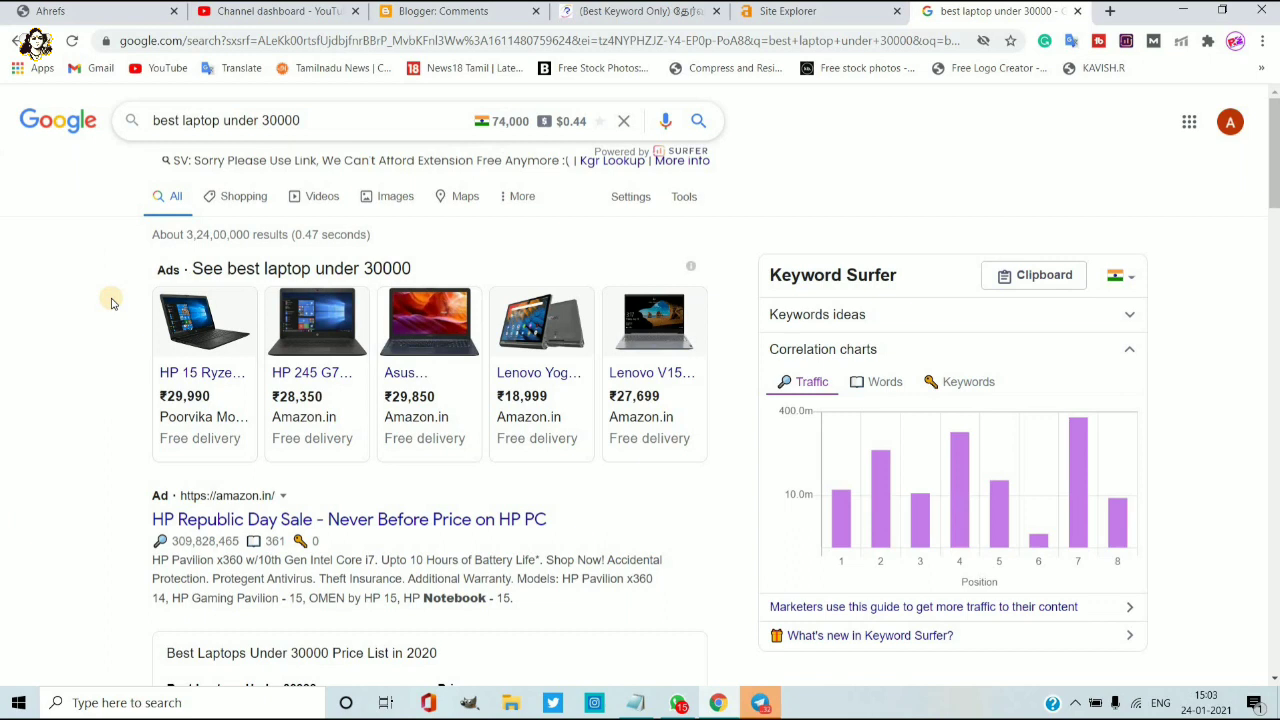
scroll(112, 302, down, 10)
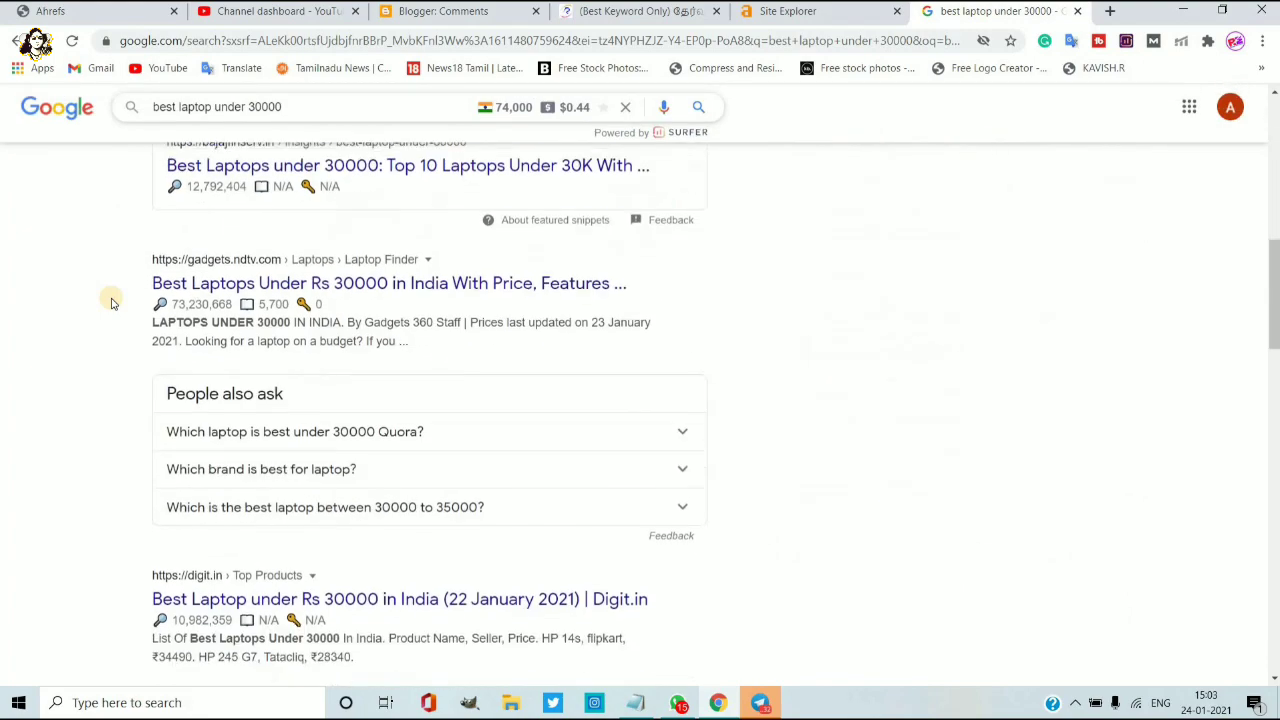
scroll(112, 302, up, 5)
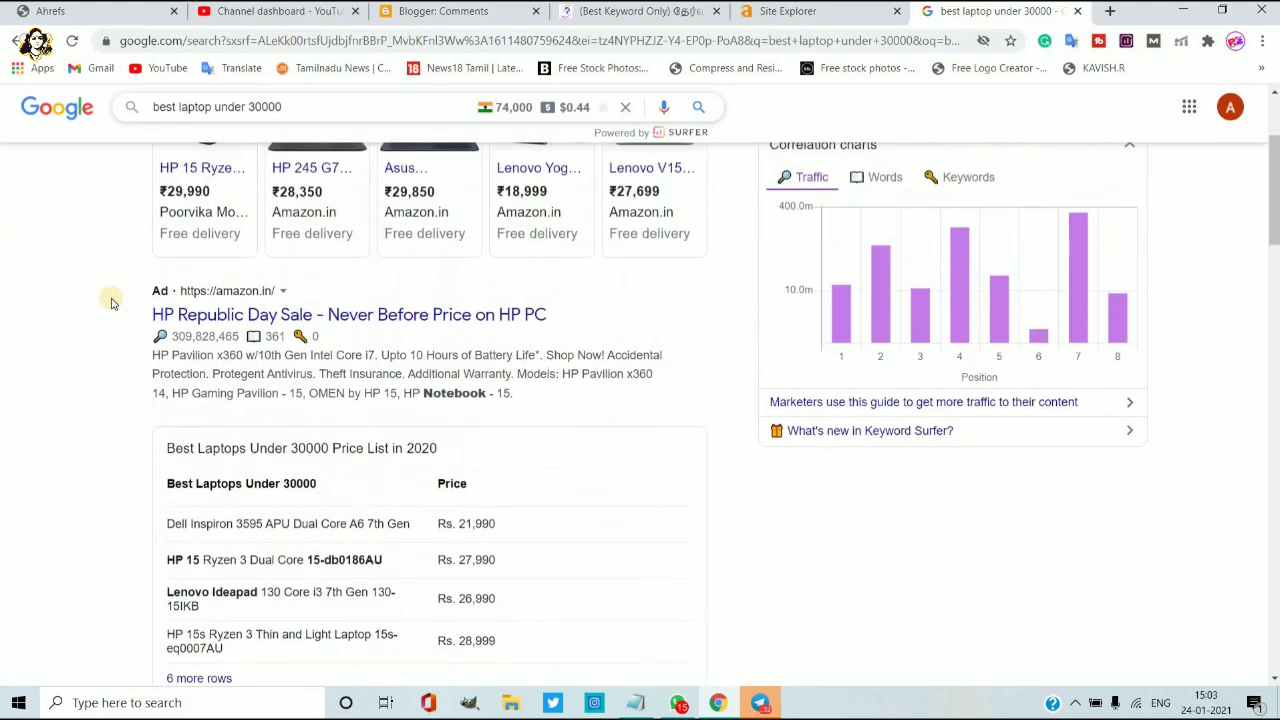
scroll(112, 302, up, 2)
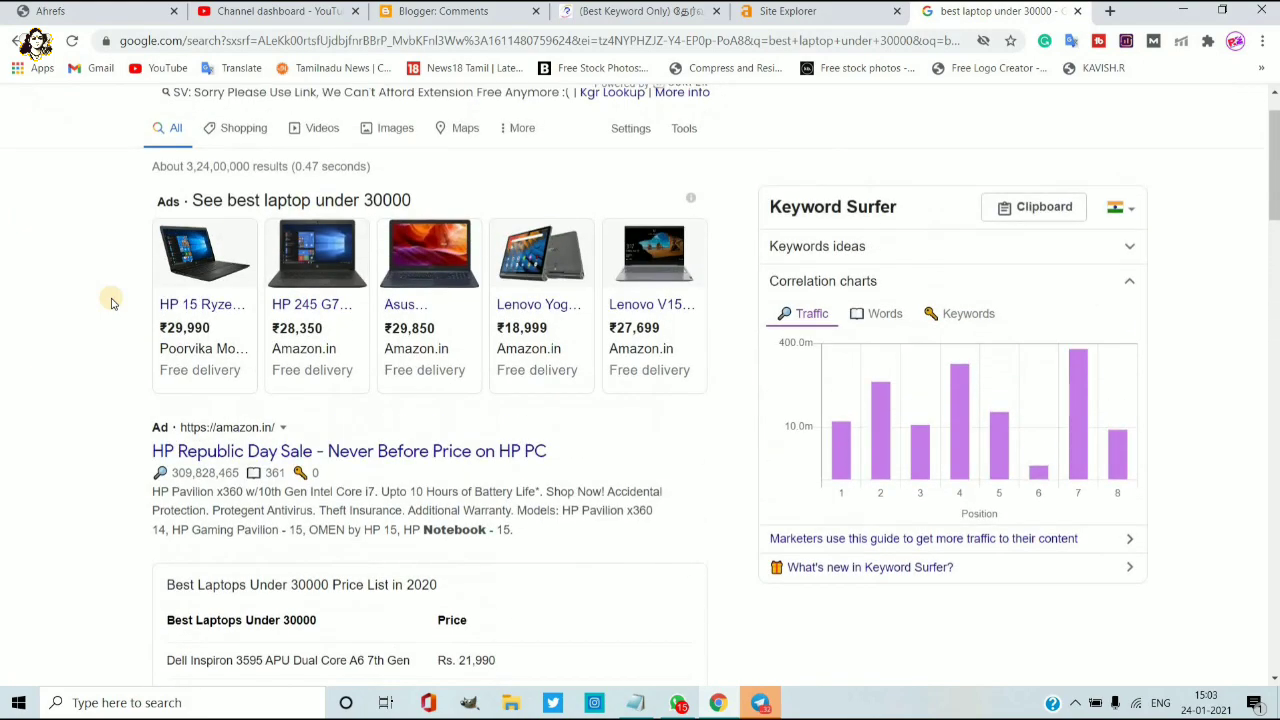
scroll(112, 302, up, 1)
scroll(112, 302, down, 1)
scroll(112, 302, up, 2)
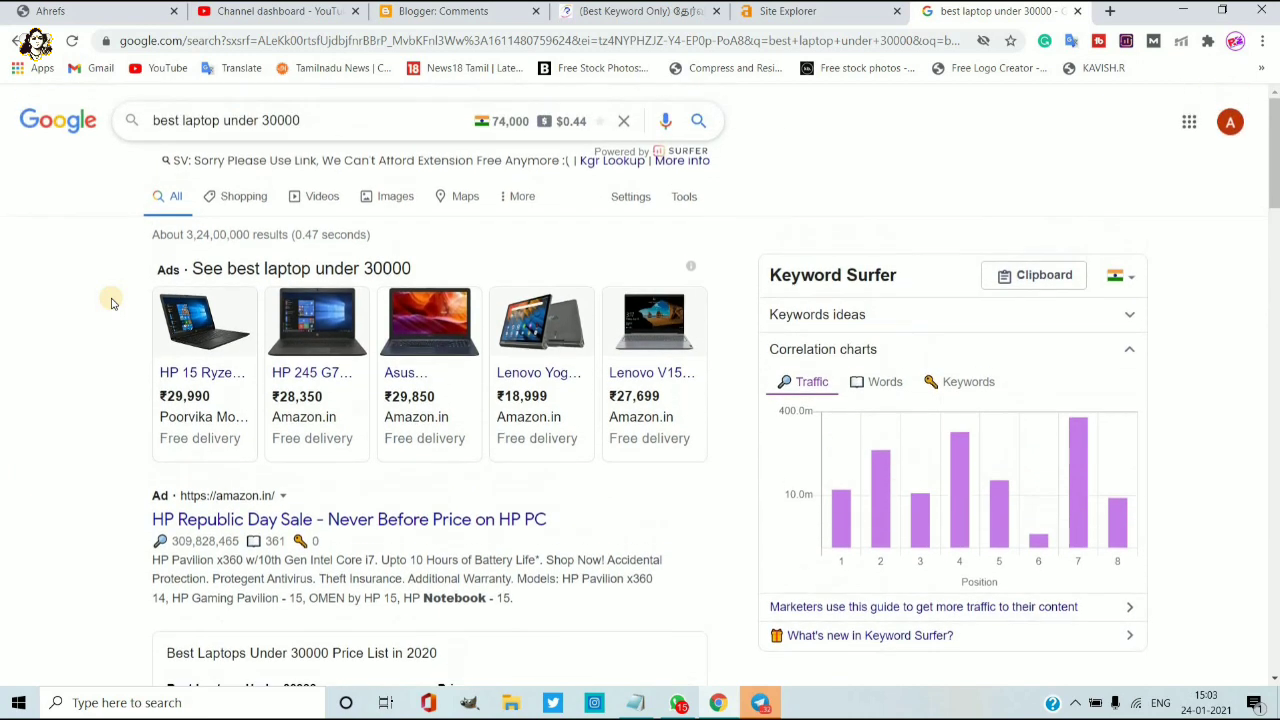
scroll(112, 302, down, 2)
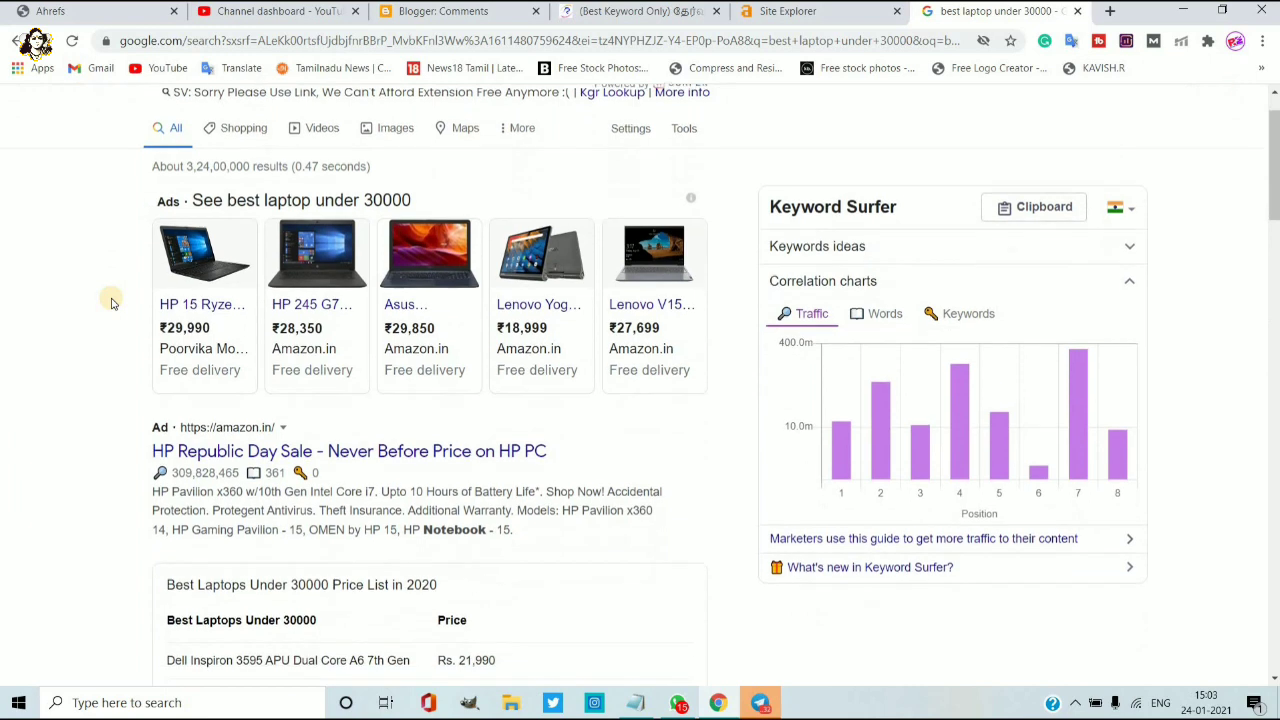
scroll(112, 302, down, 7)
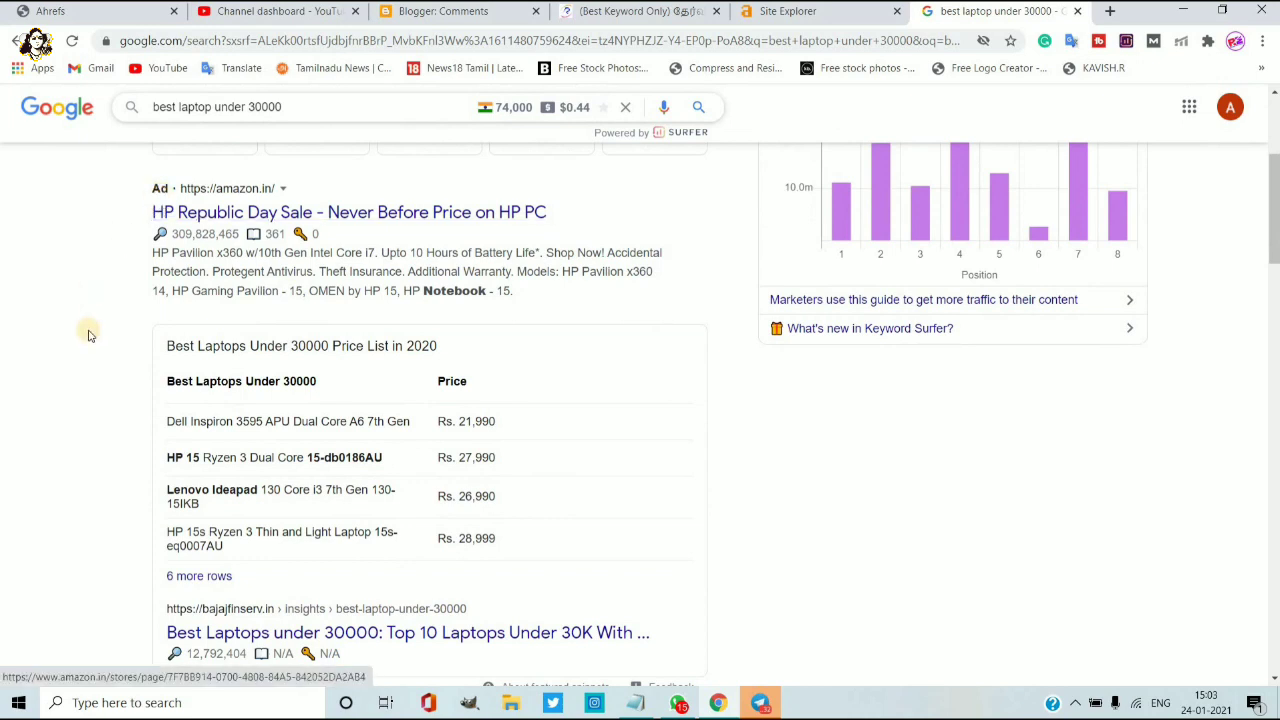
Step: Copy the link address of the bajajfinserv.in "Best Laptops under 30000" result and look it up in Ahrefs Site Explorer
scroll(88, 335, down, 3)
scroll(88, 335, down, 3)
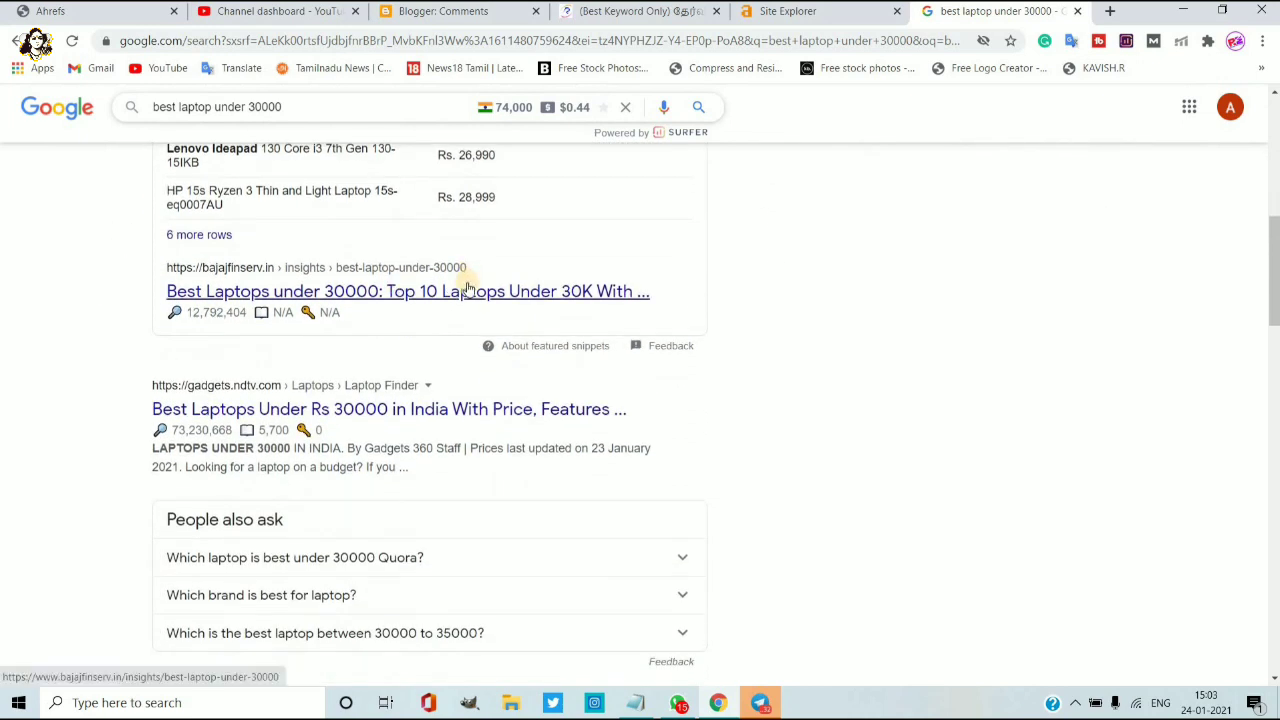
right_click(467, 287)
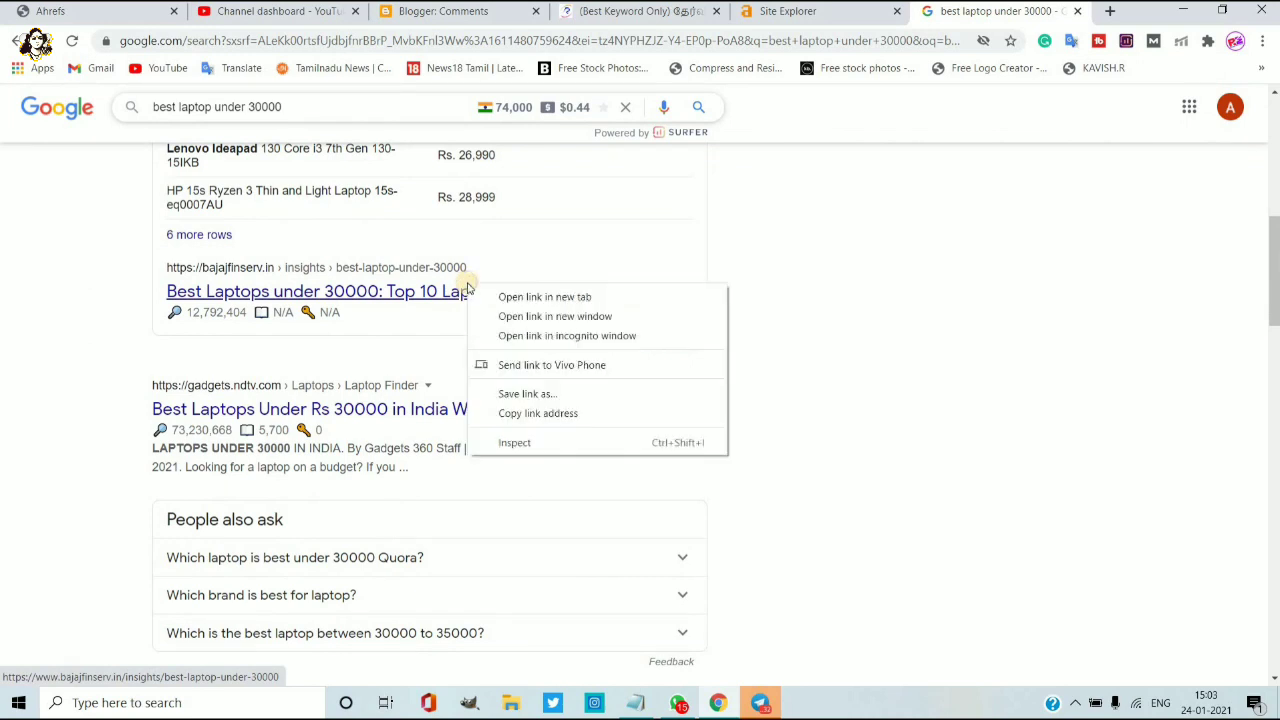
click(572, 413)
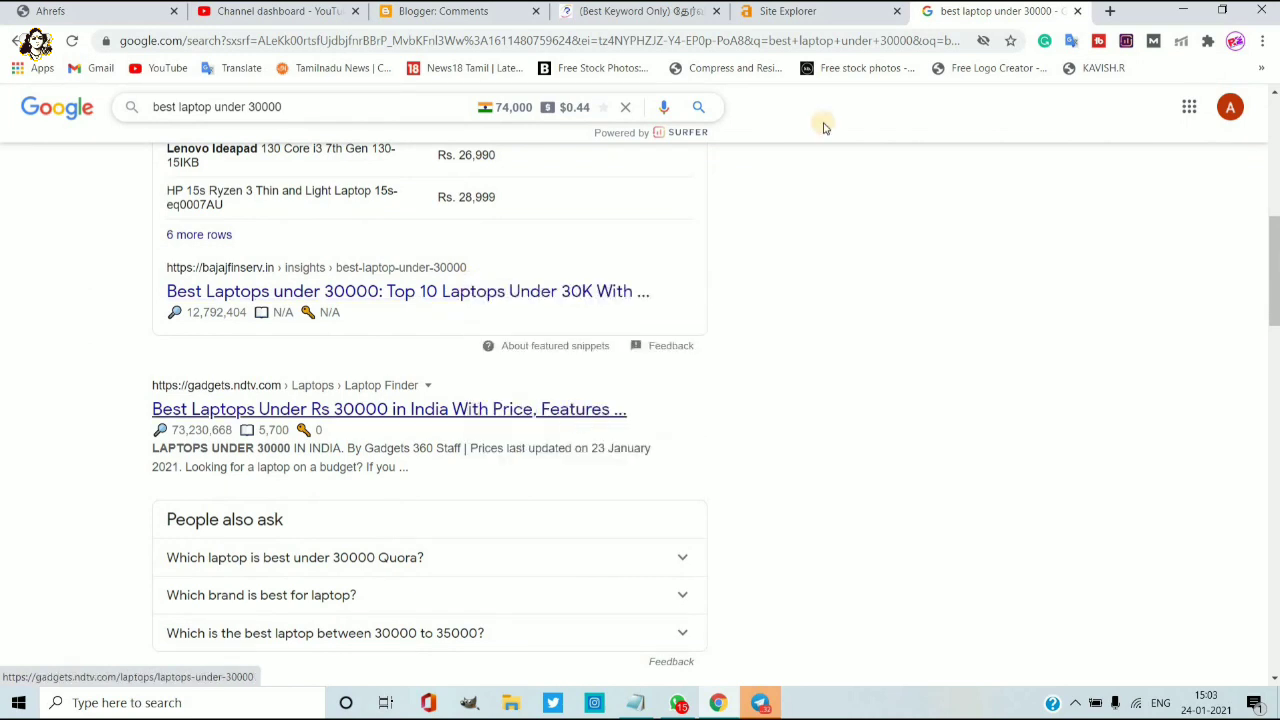
click(785, 12)
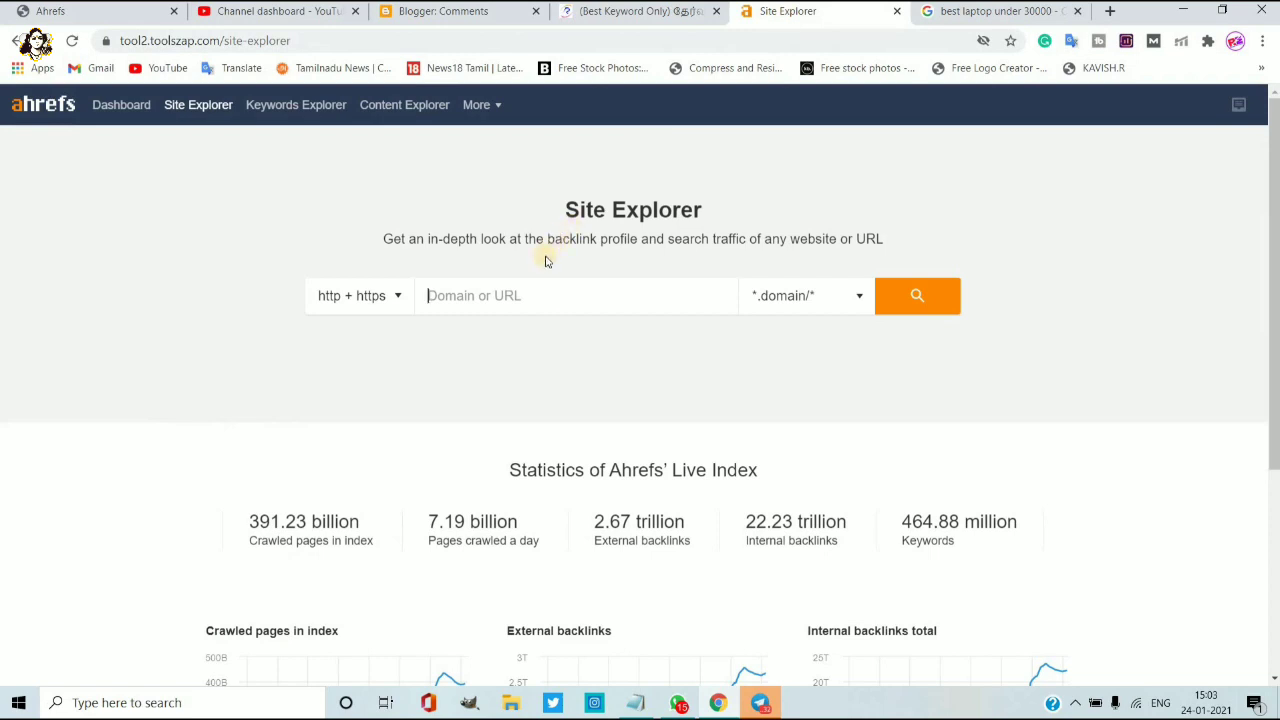
text(www.bajajfinserv.in/insights/best-laptop-under-30000)
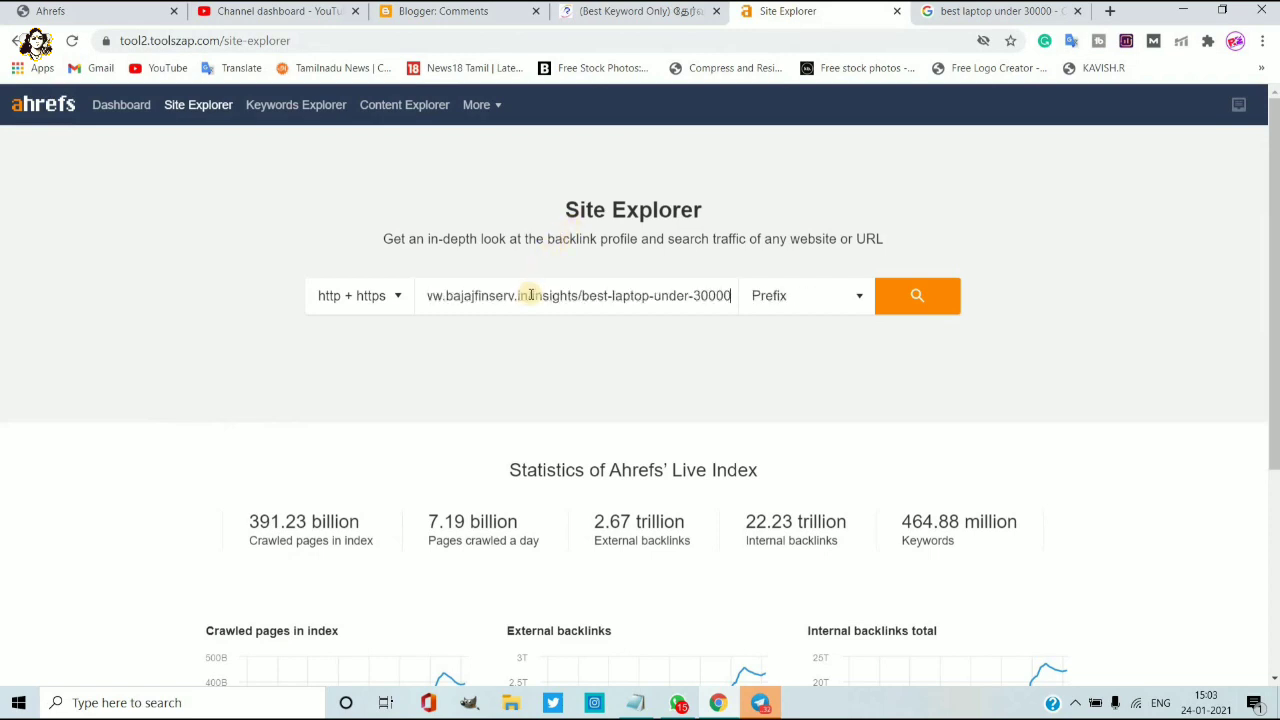
key(Return)
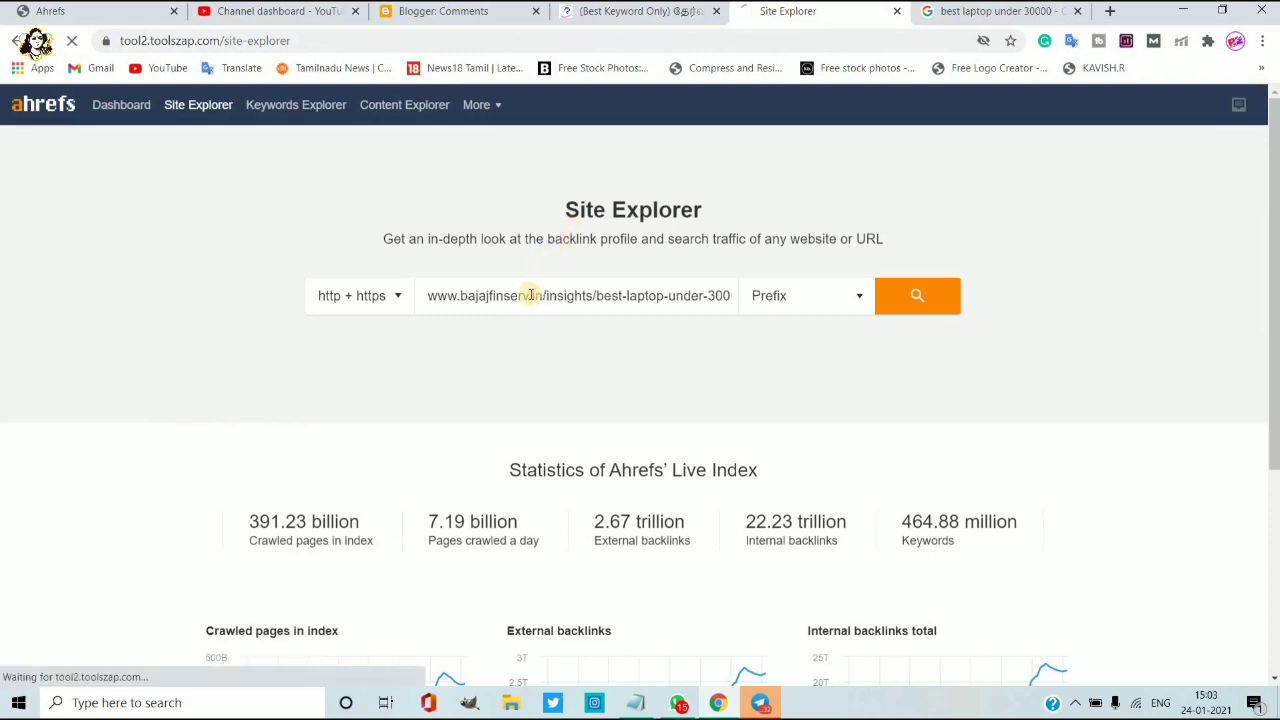
Step: Review the Bajaj Finserv page's overview metrics in Site Explorer and highlight its traffic value
click(614, 12)
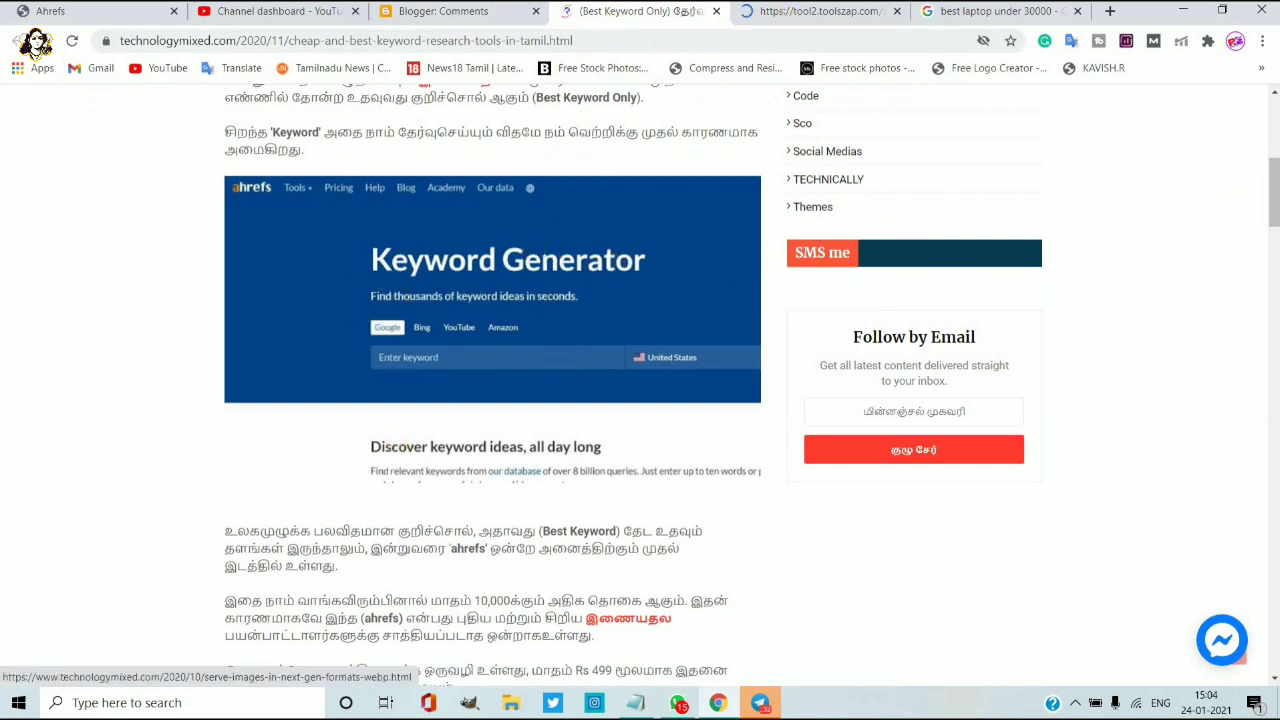
click(836, 8)
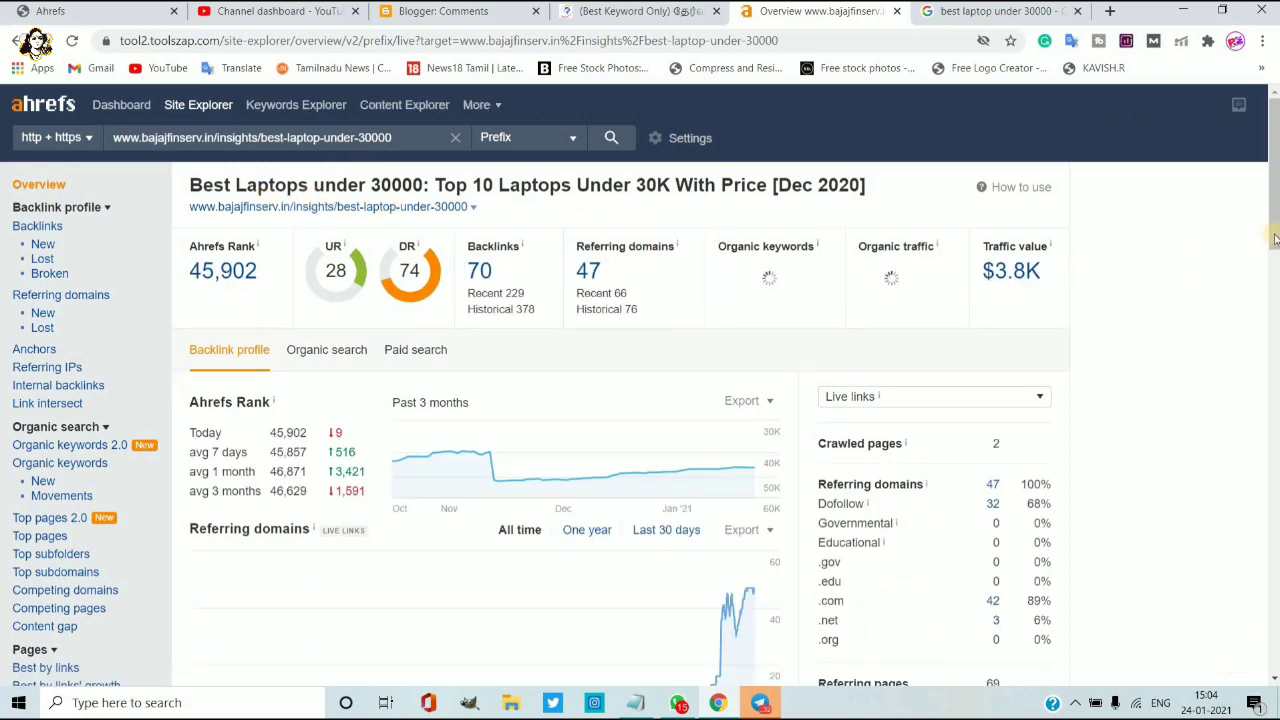
scroll(800, 260, down, 1)
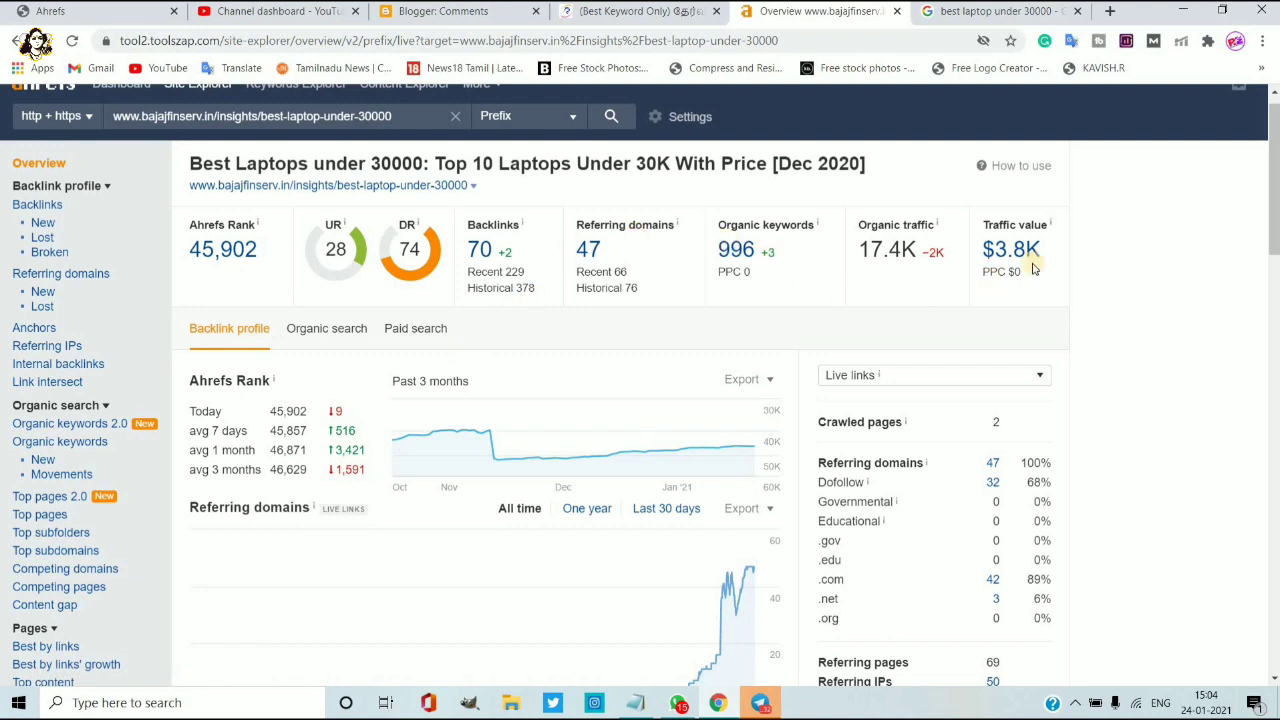
drag(1046, 251, 980, 252)
click(1127, 257)
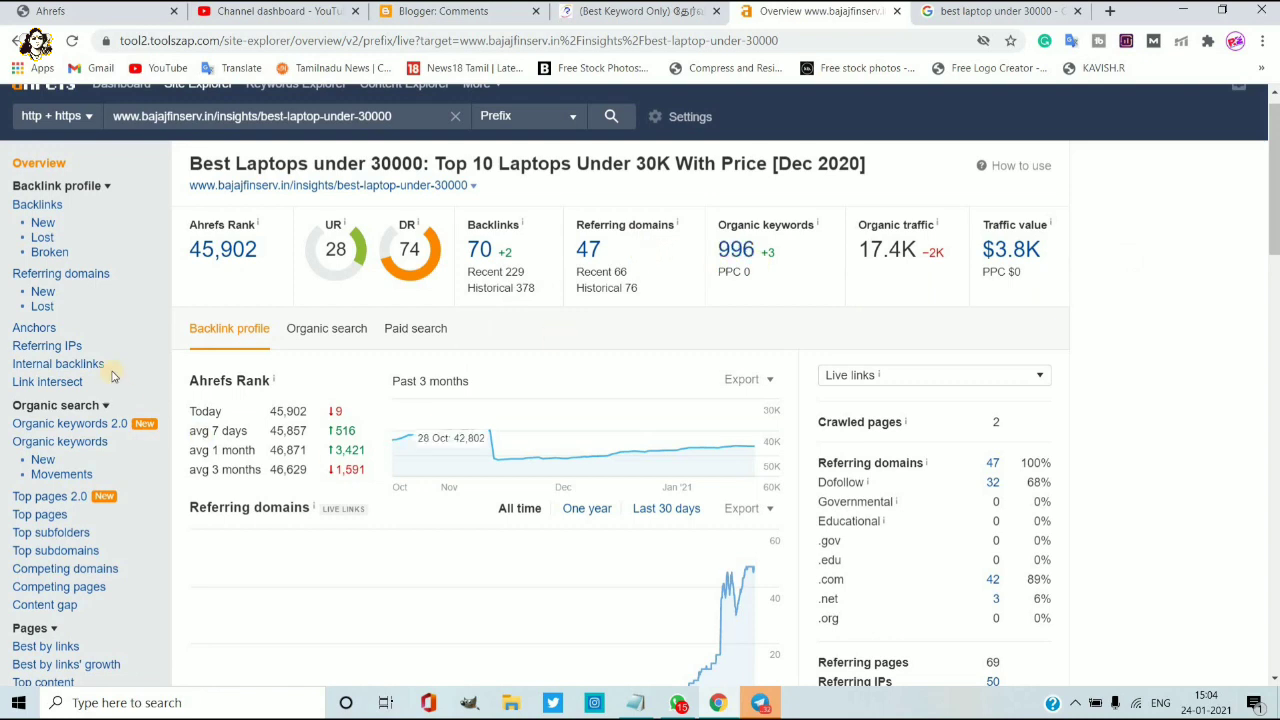
Step: Open the page's Backlinks report and examine which referring links carry the nofollow label
click(38, 204)
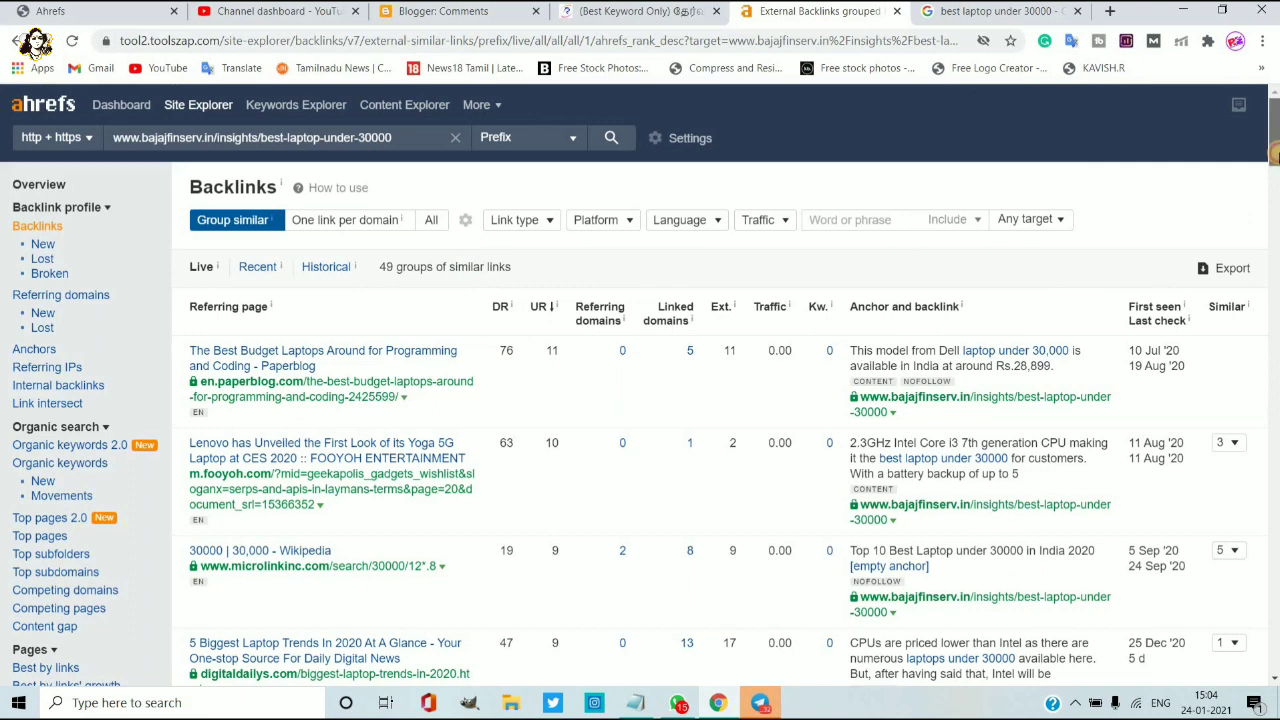
drag(1275, 155, 1275, 158)
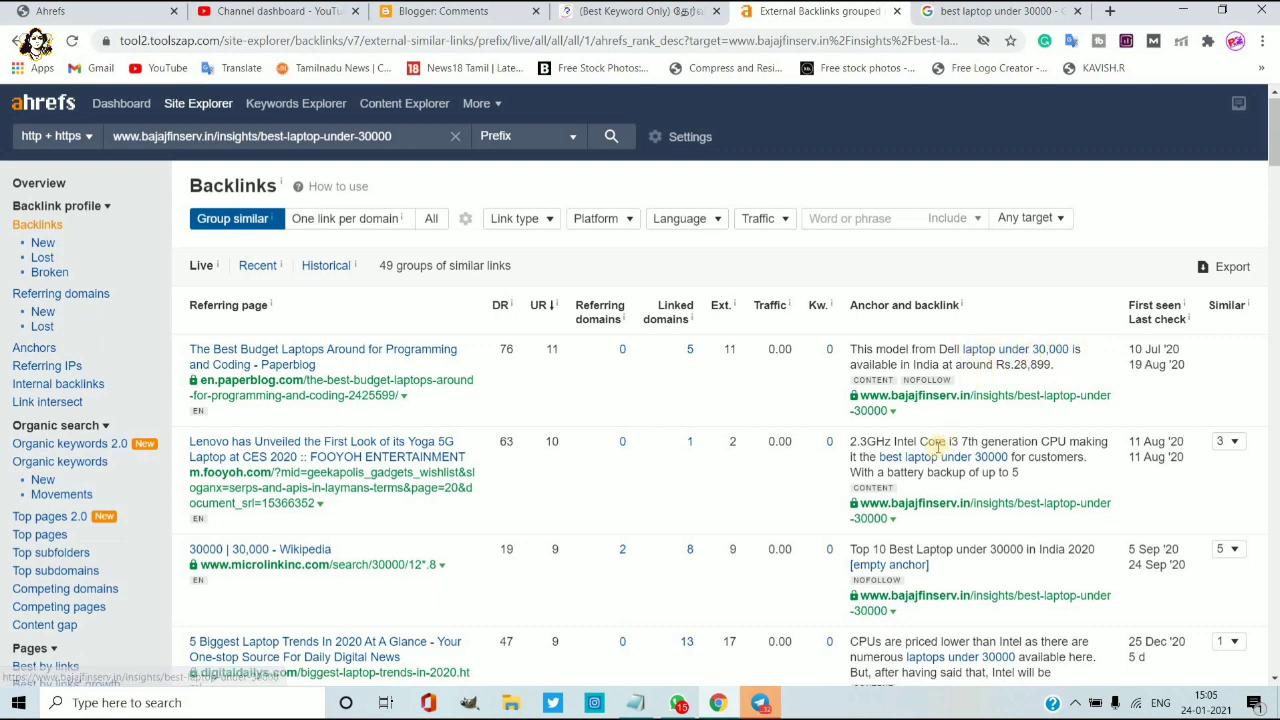
drag(1272, 150, 1274, 176)
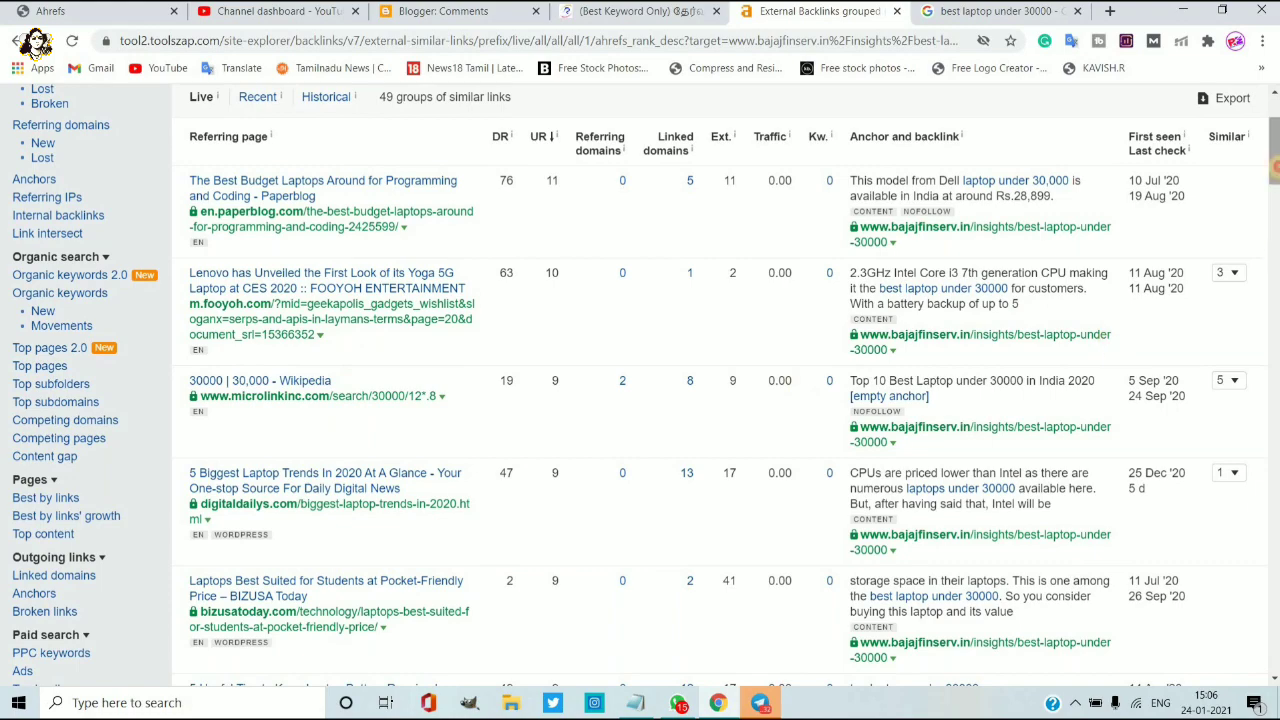
drag(1274, 165, 1275, 223)
scroll(640, 385, down, 5)
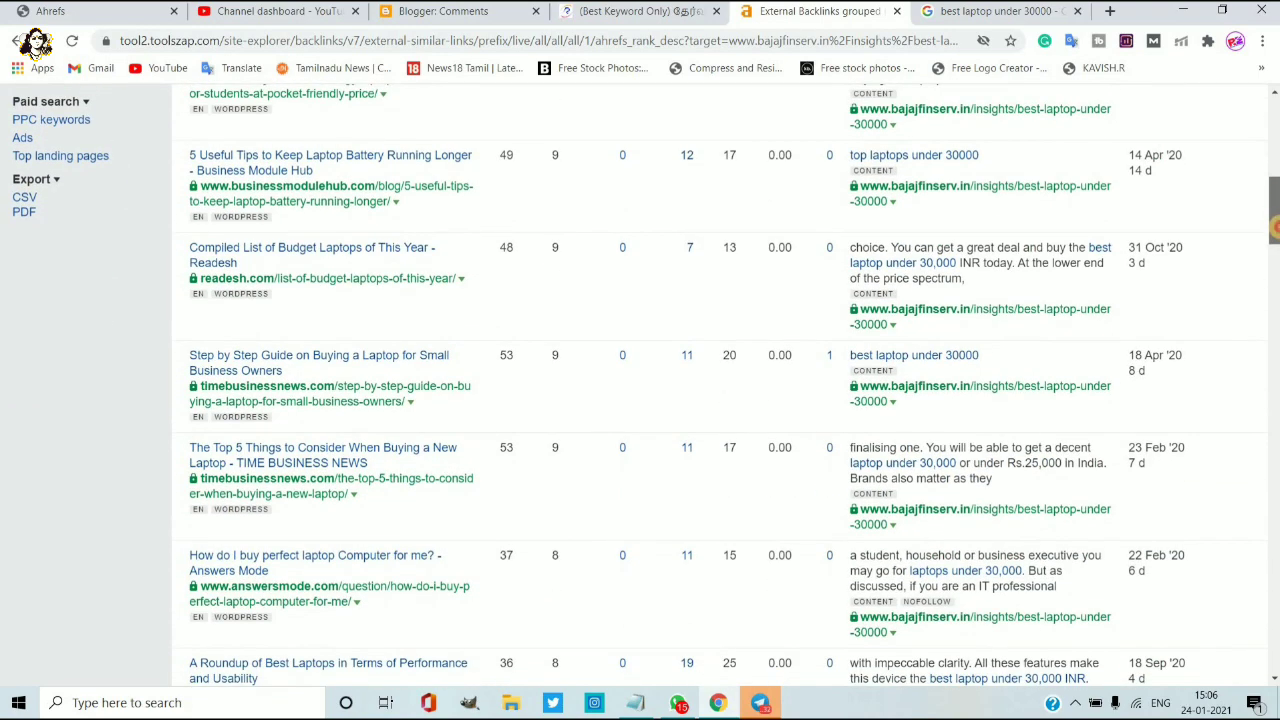
drag(1274, 250, 1270, 102)
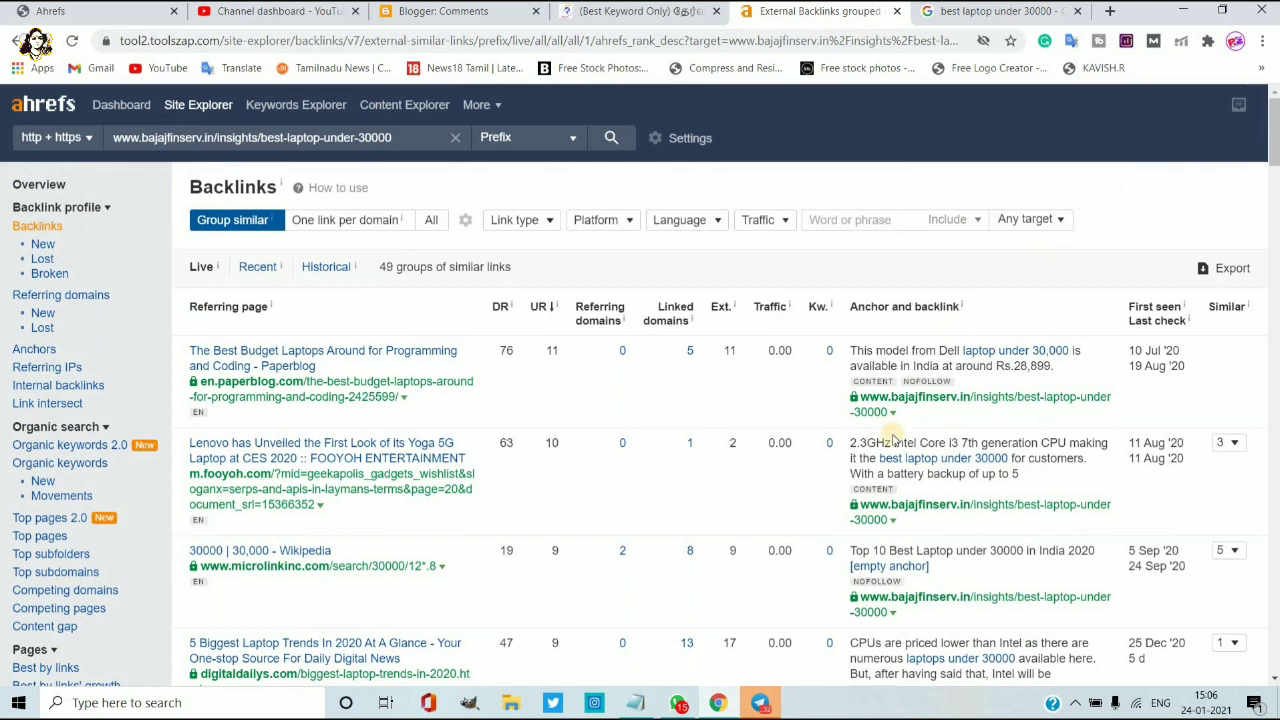
Step: View the Tamil Blogger ROCKER MIX TEACH group in Telegram, and return to the Backlinks report in the browser
click(762, 704)
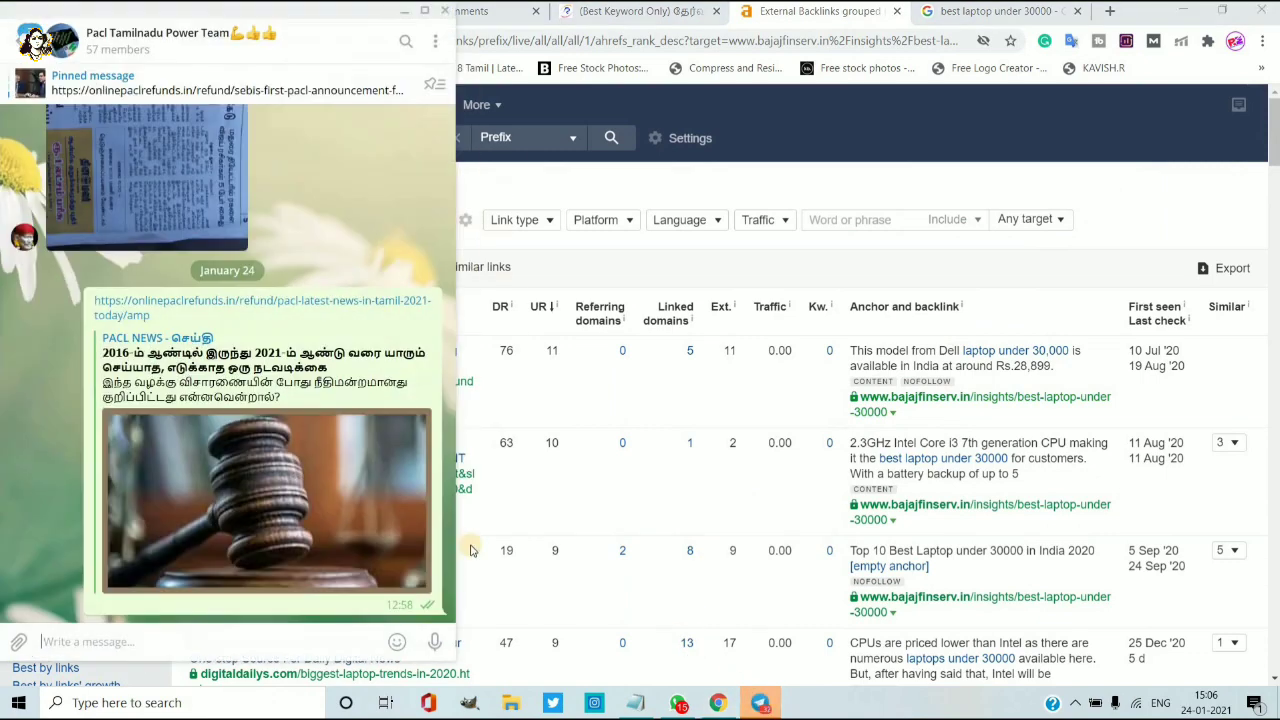
click(33, 45)
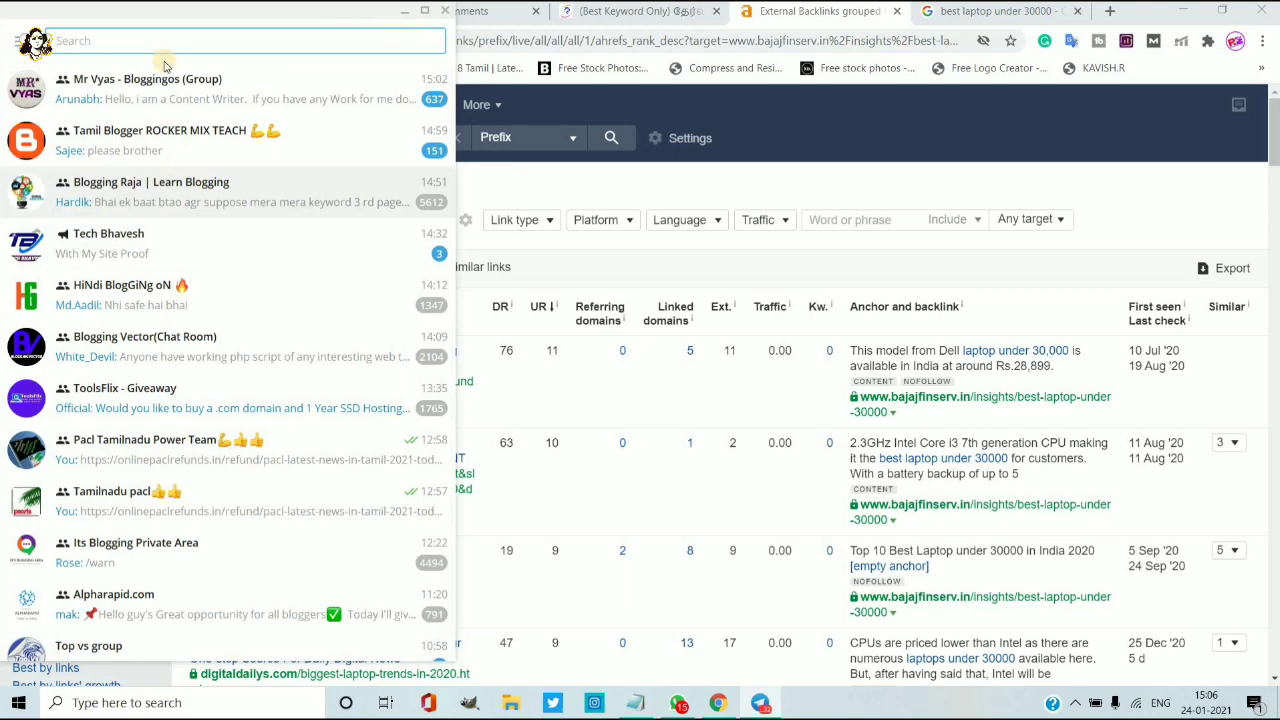
click(150, 140)
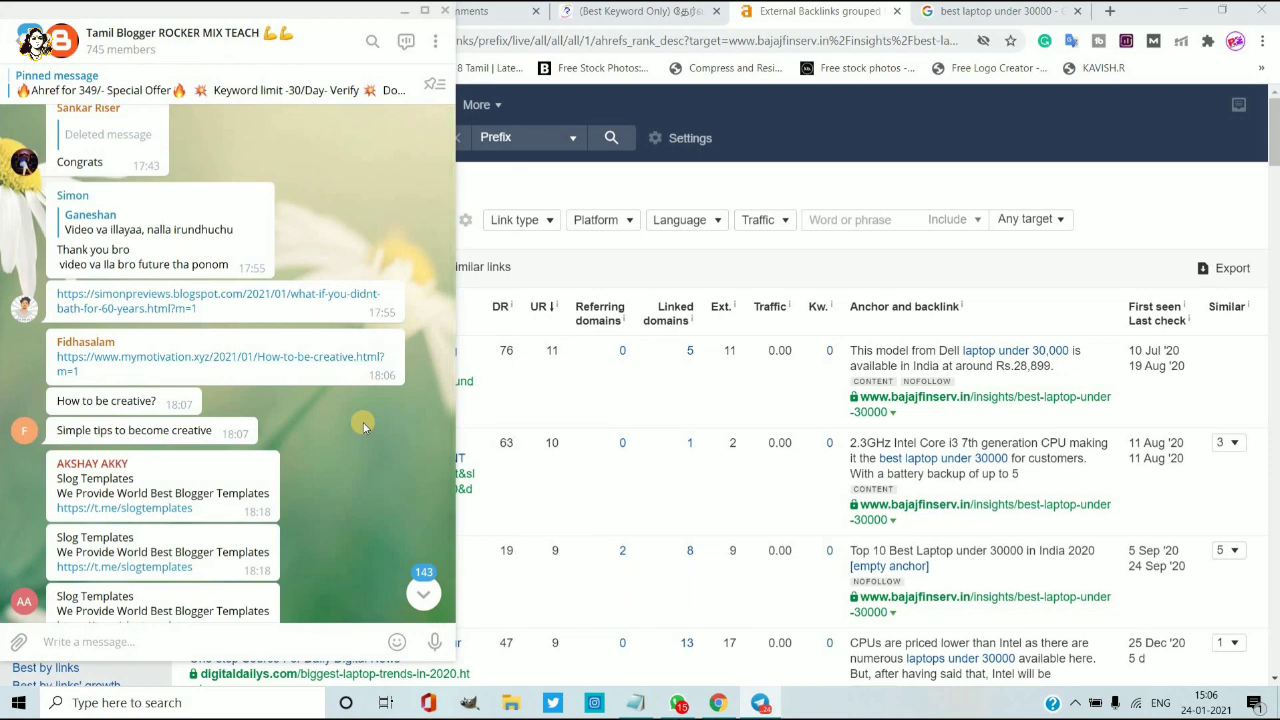
click(8, 45)
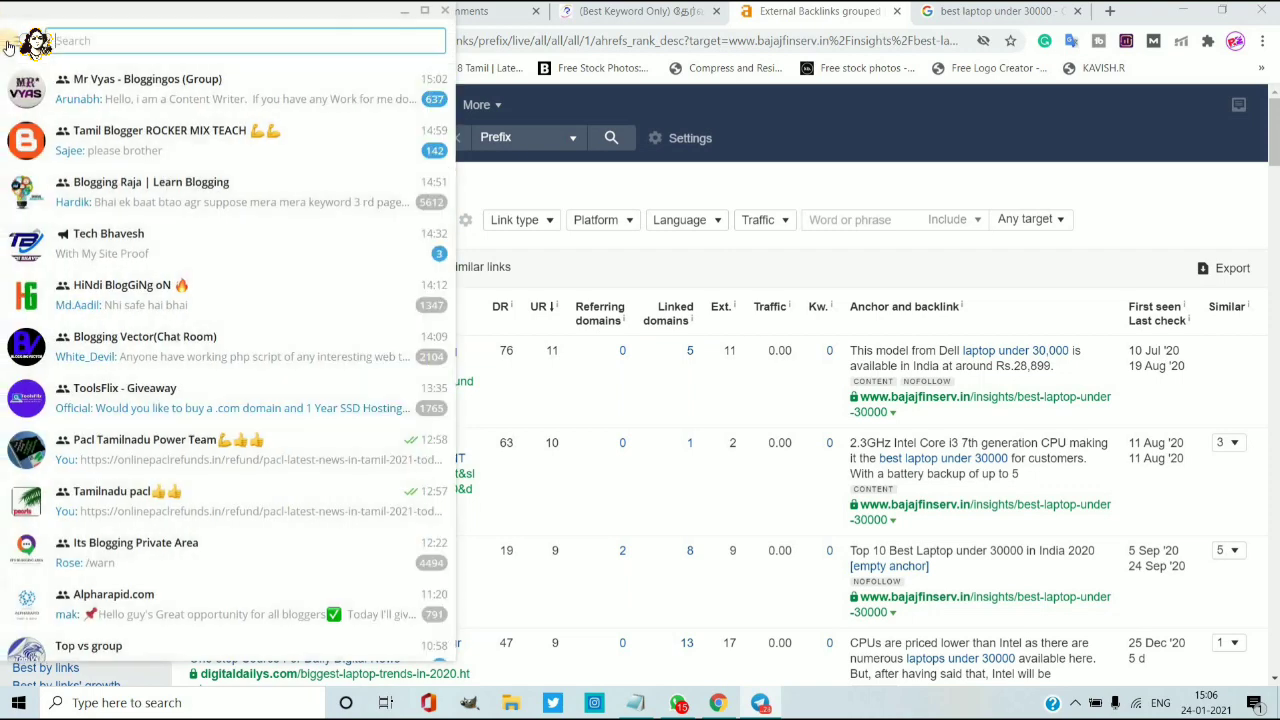
click(776, 128)
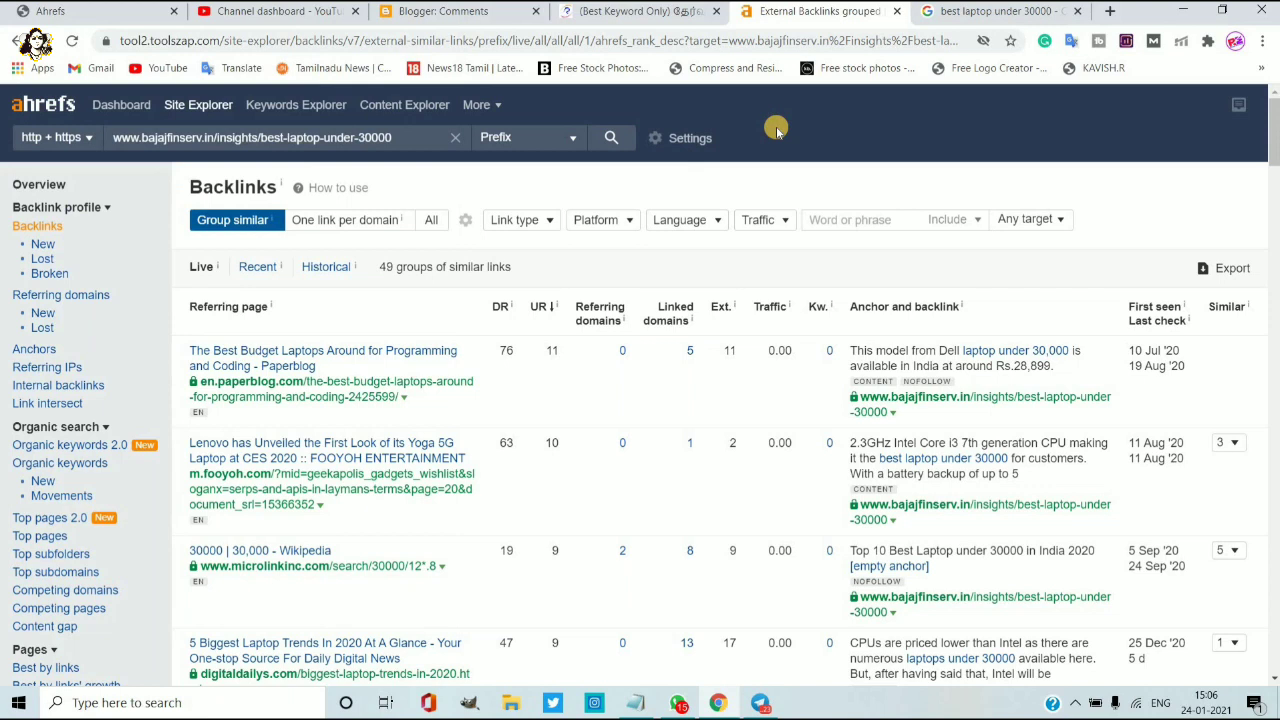